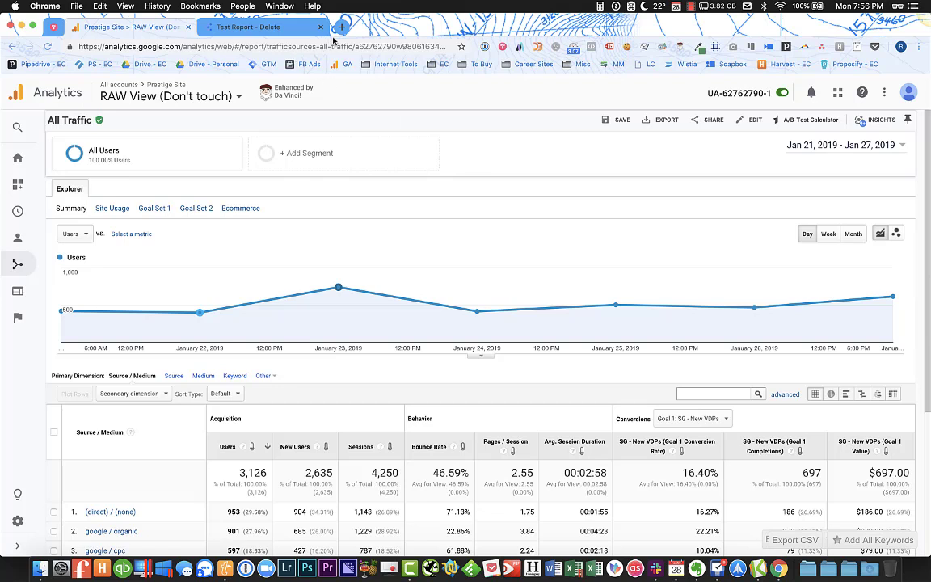
- Load the Prestige dealership website in a new browser tab from the 'pres' address
{"action": "left_click", "coordinate": [342, 30]}
{"action": "type", "text": "pres"}
{"action": "key", "text": "Return"}
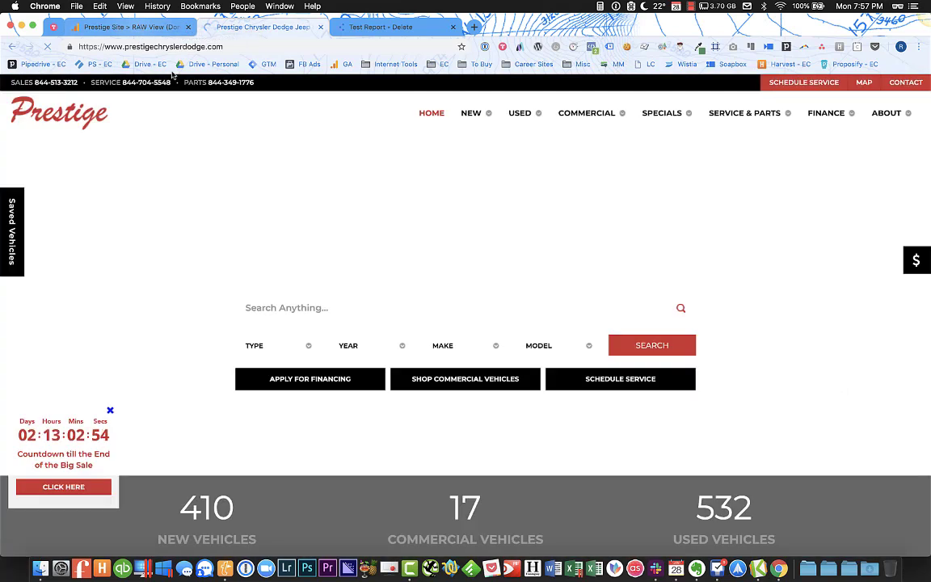
- From the Prestige homepage, open the New 2018 Dodge Journey V6 Value Package listing, then return to Analytics
{"action": "left_click", "coordinate": [137, 29]}
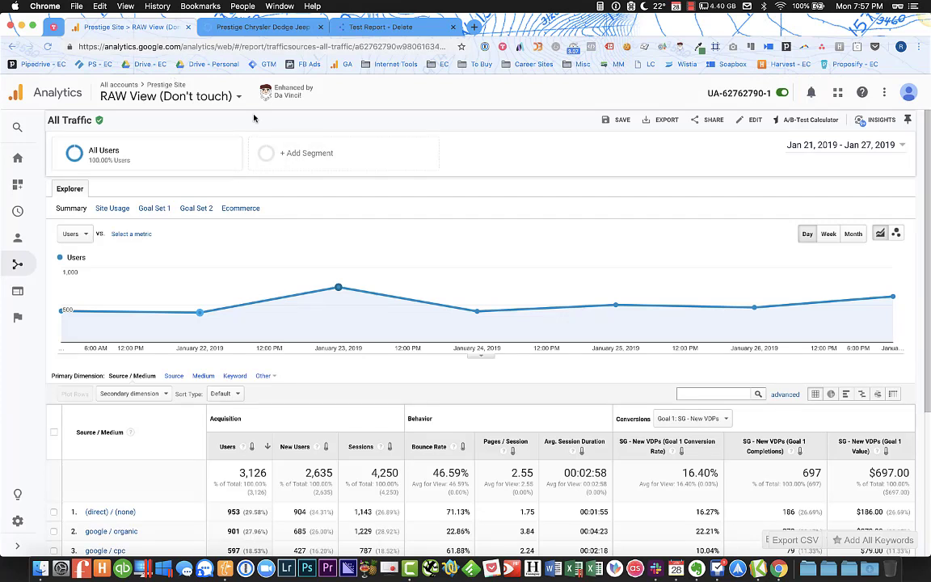
{"action": "key", "text": "ctrl+Tab"}
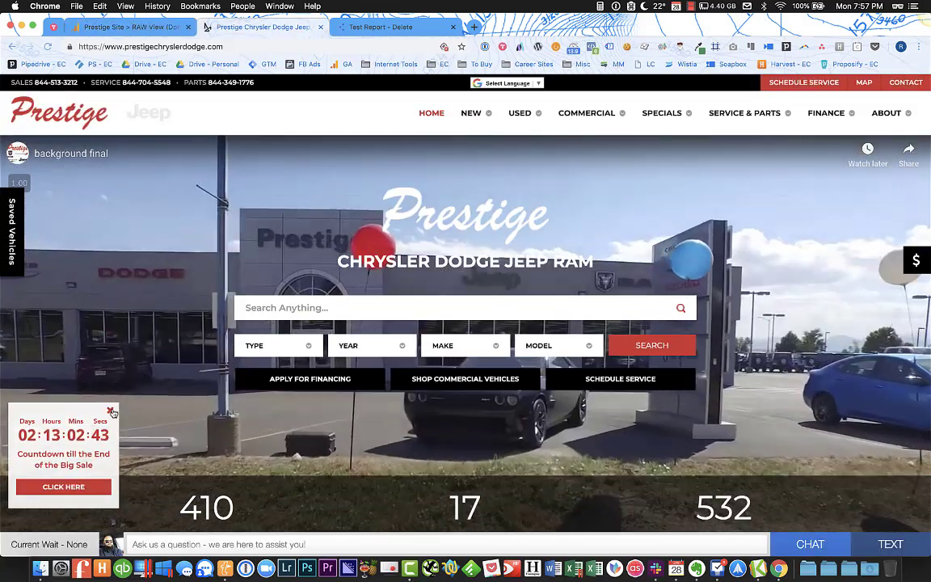
{"action": "scroll", "coordinate": [115, 382], "scroll_direction": "down", "scroll_amount": 8}
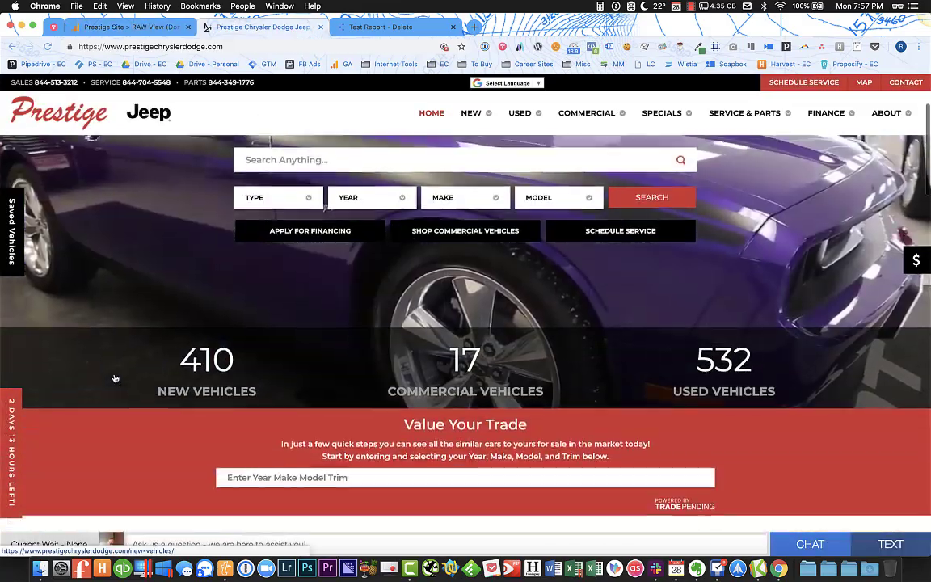
{"action": "scroll", "coordinate": [114, 377], "scroll_direction": "down", "scroll_amount": 7}
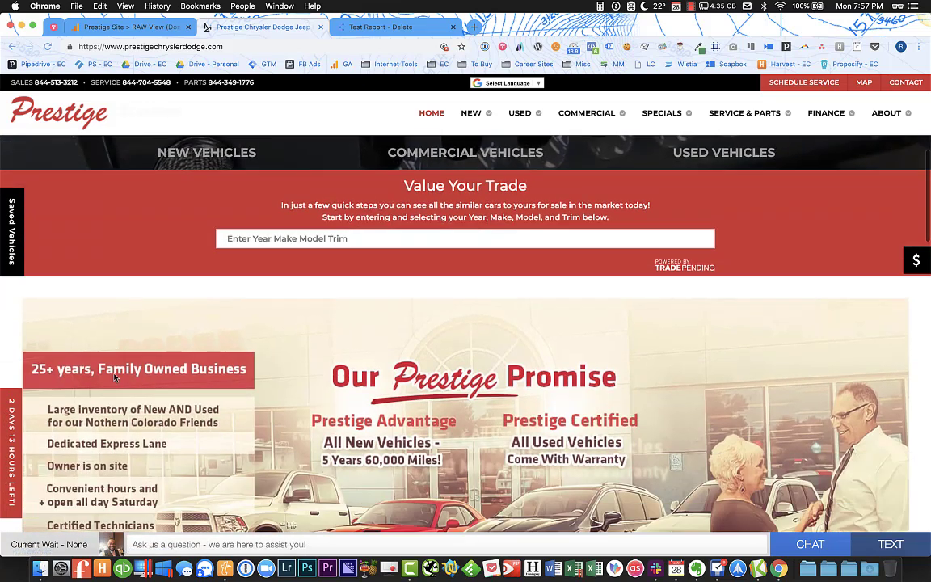
{"action": "scroll", "coordinate": [115, 378], "scroll_direction": "down", "scroll_amount": 4}
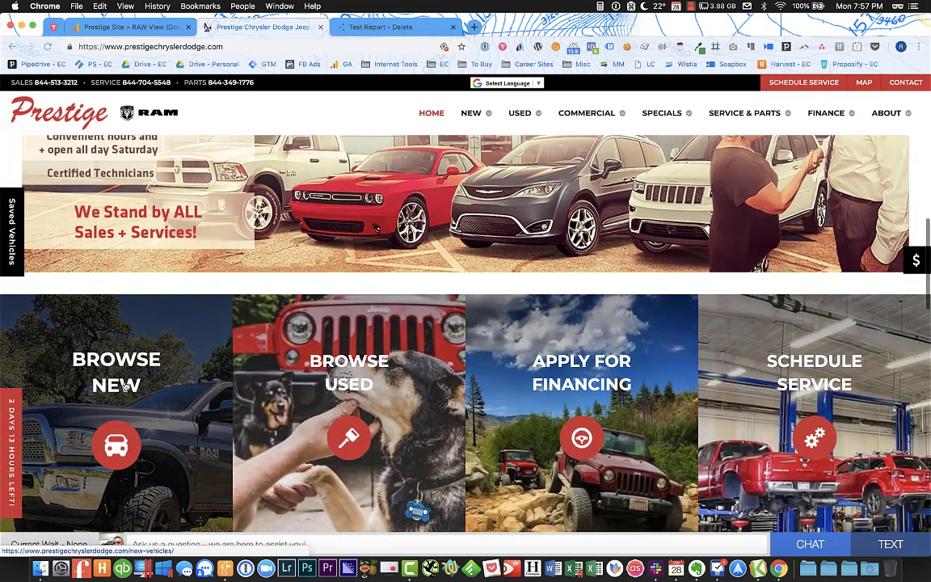
{"action": "left_click", "coordinate": [202, 176]}
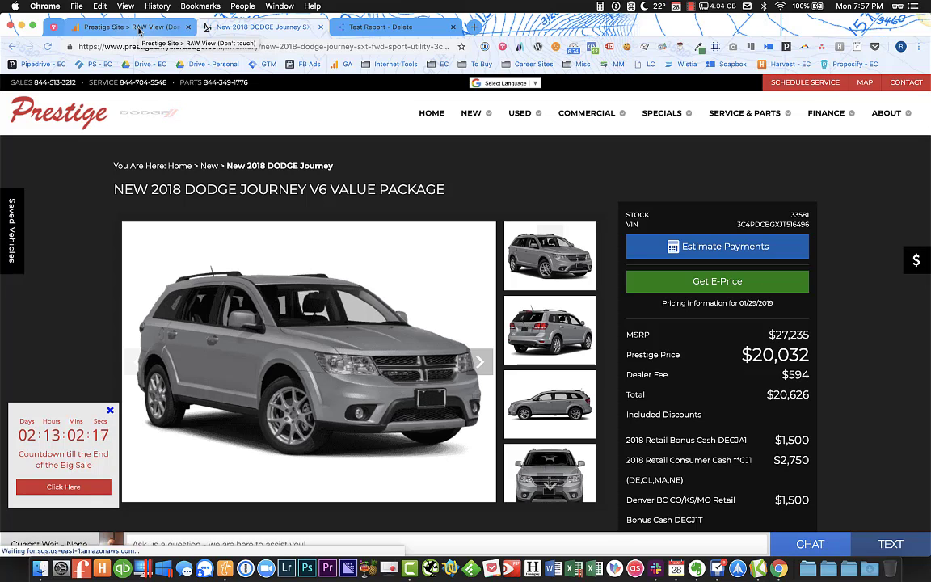
{"action": "left_click", "coordinate": [139, 33]}
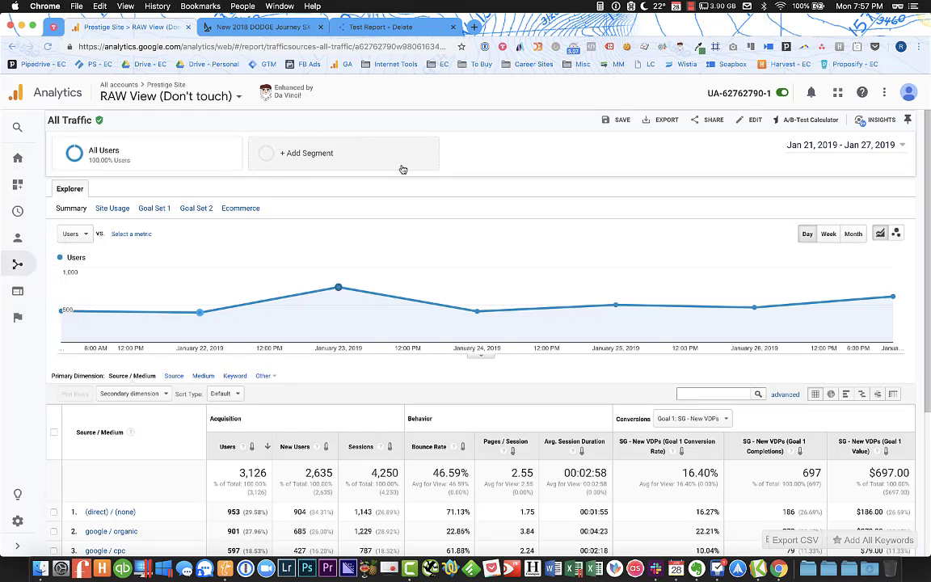
- Create a new Advanced Sequences segment and begin its name with 'EC'
{"action": "left_click", "coordinate": [287, 144]}
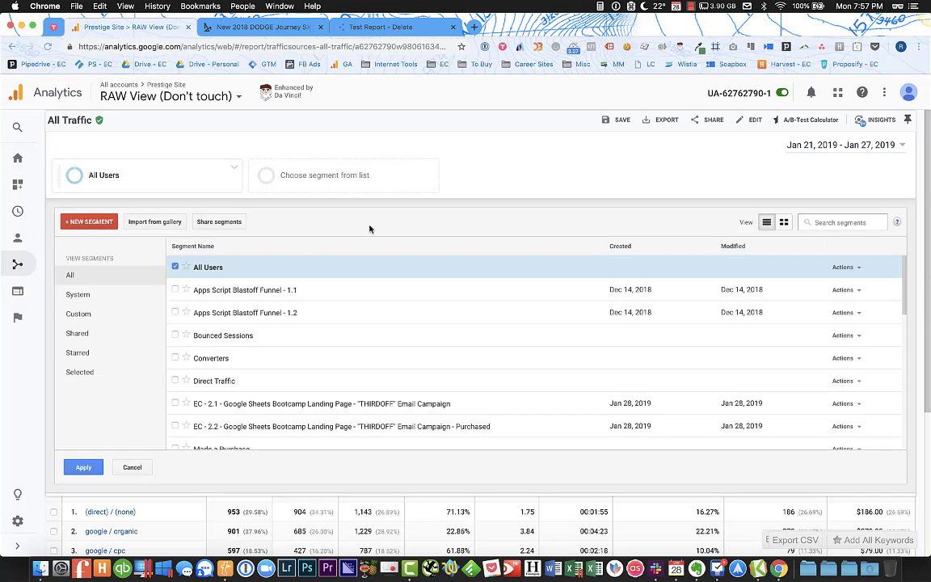
{"action": "left_click", "coordinate": [89, 221]}
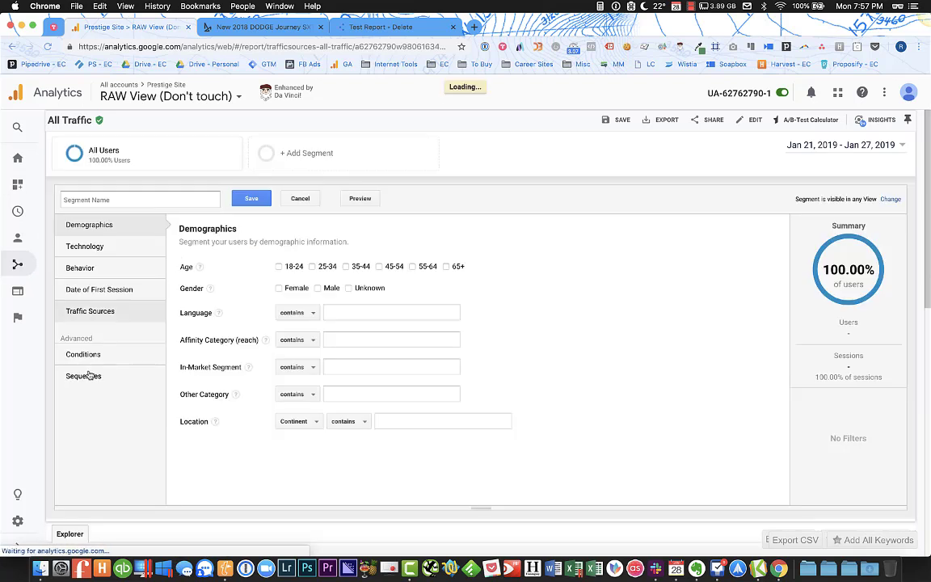
{"action": "left_click", "coordinate": [86, 378]}
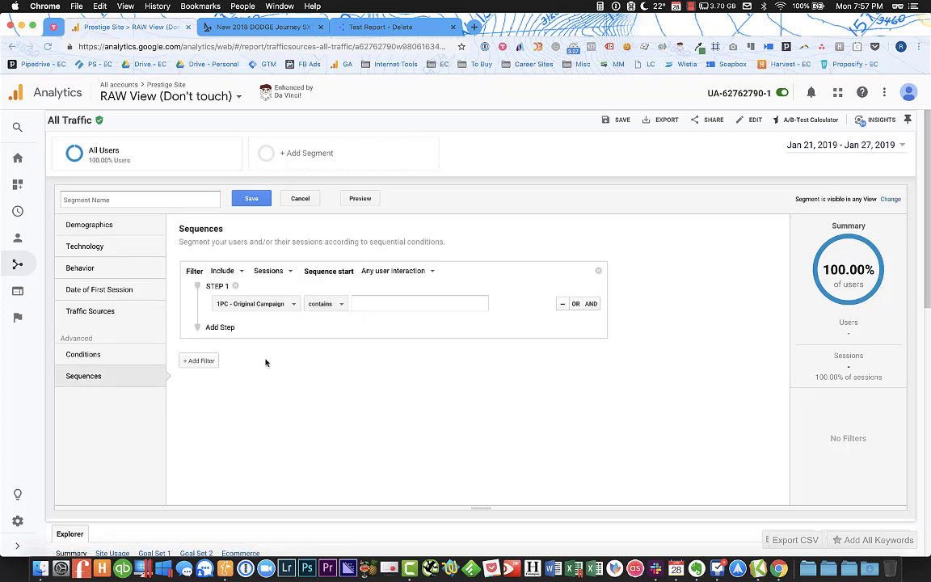
{"action": "left_click", "coordinate": [164, 198]}
{"action": "type", "text": "EC"}
- Complete the segment name as 'EC - 1.3 - Test - Delete Later'
{"action": "type", "text": "Test"}
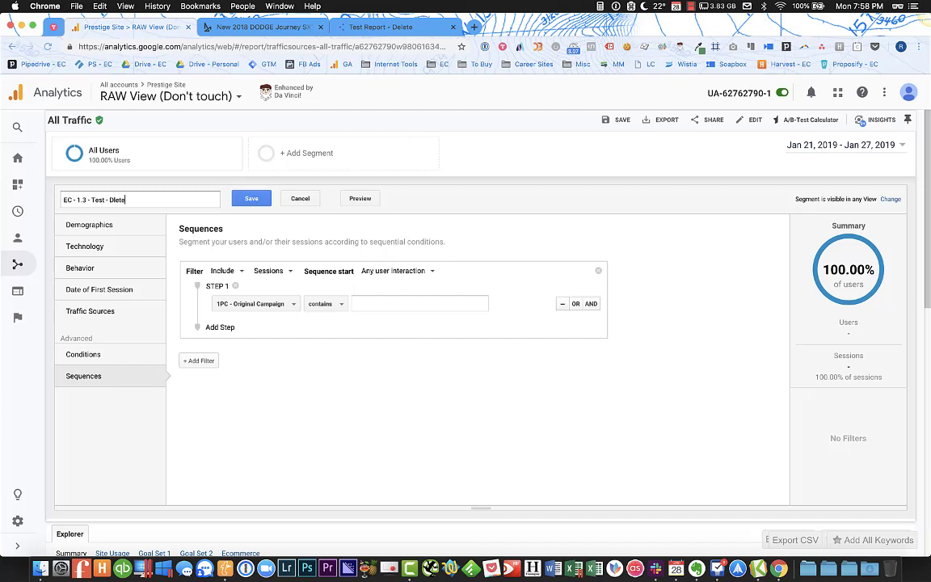
{"action": "type", "text": " - Dete Late"}
{"action": "key", "text": "BackSpace"}
{"action": "key", "text": "BackSpace"}
{"action": "key", "text": "BackSpace"}
{"action": "key", "text": "BackSpace"}
{"action": "type", "text": "lete Later"}
{"action": "triple_click", "coordinate": [172, 199]}
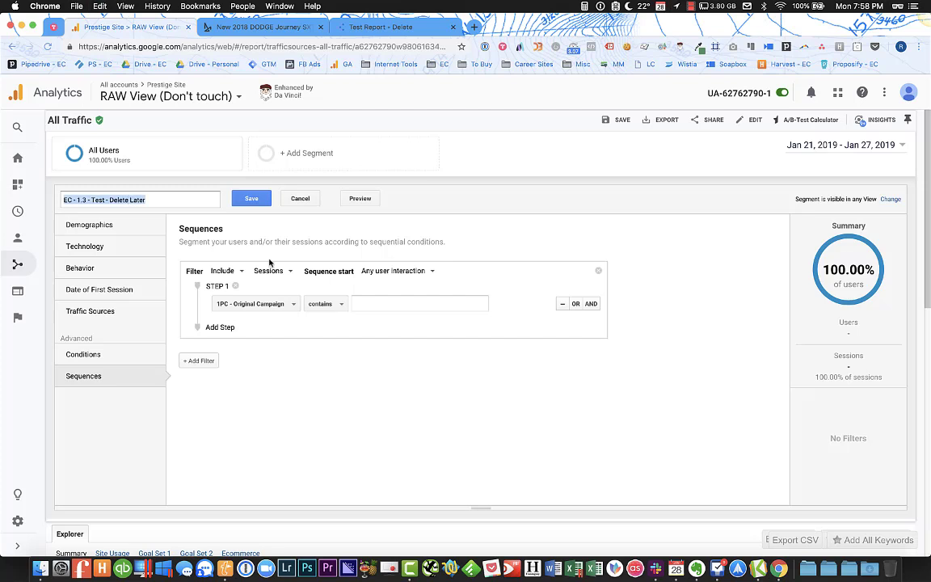
- Set Step 1 to Page exactly matching '/', the homepage path checked on the dealer site
{"action": "left_click", "coordinate": [285, 304]}
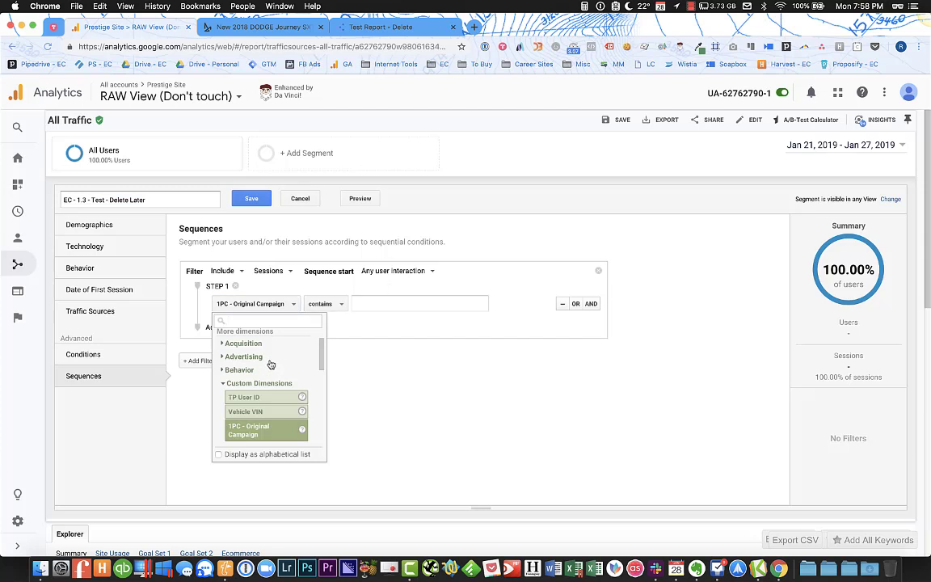
{"action": "type", "text": "page"}
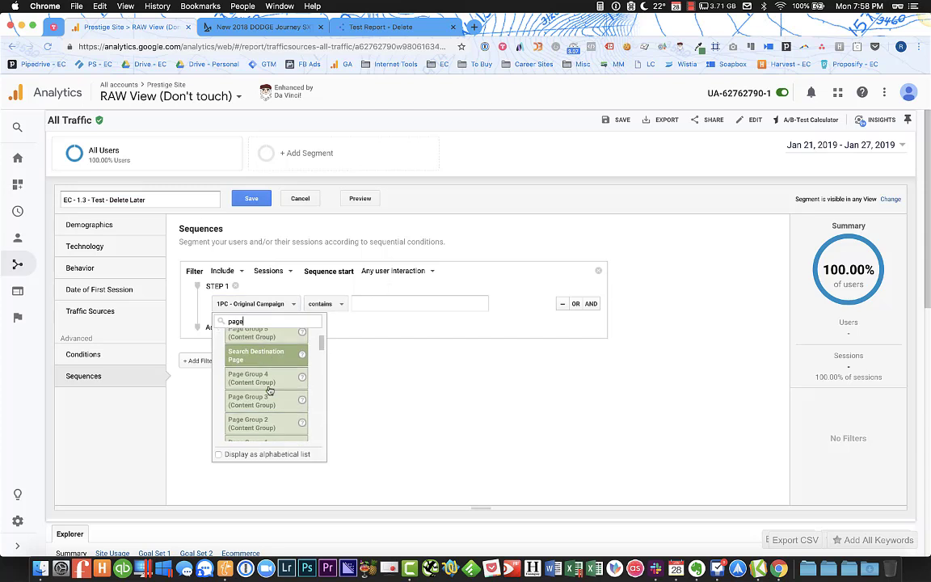
{"action": "scroll", "coordinate": [270, 391], "scroll_direction": "down", "scroll_amount": 5}
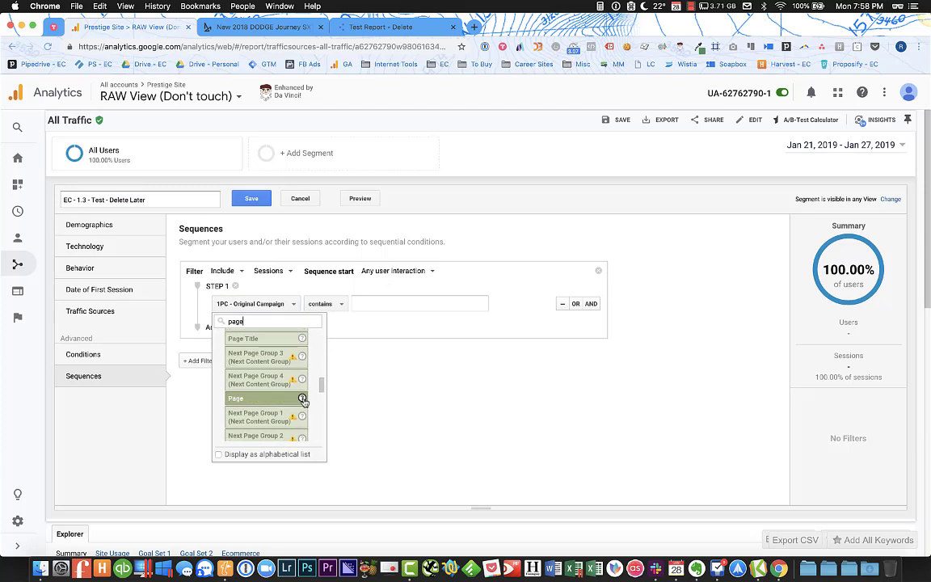
{"action": "left_click", "coordinate": [279, 398]}
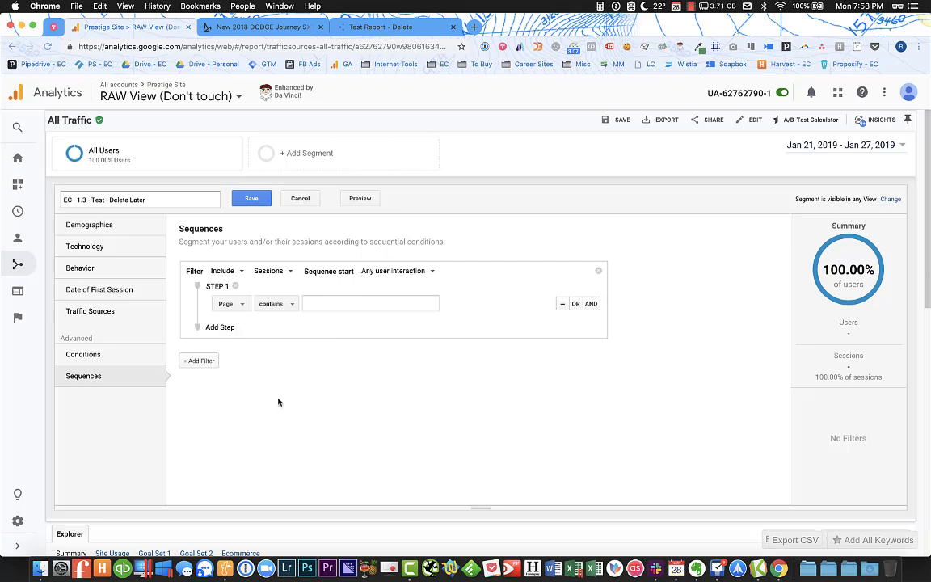
{"action": "left_click", "coordinate": [279, 28]}
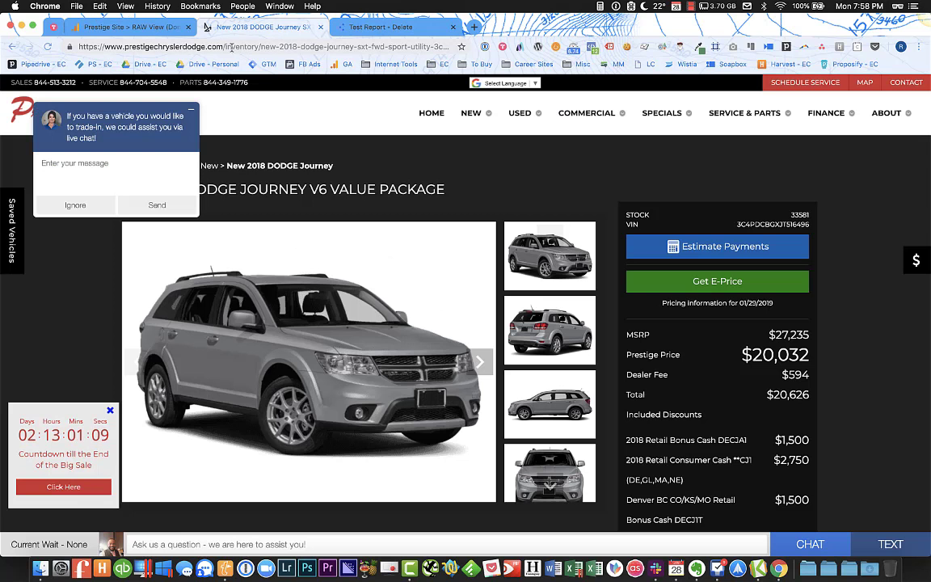
{"action": "left_click", "coordinate": [17, 109]}
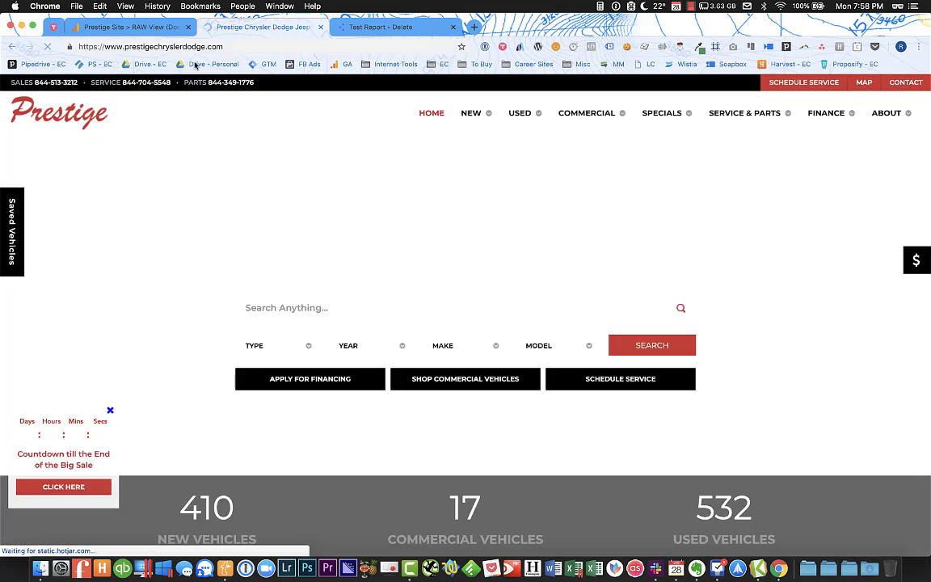
{"action": "left_click", "coordinate": [133, 27]}
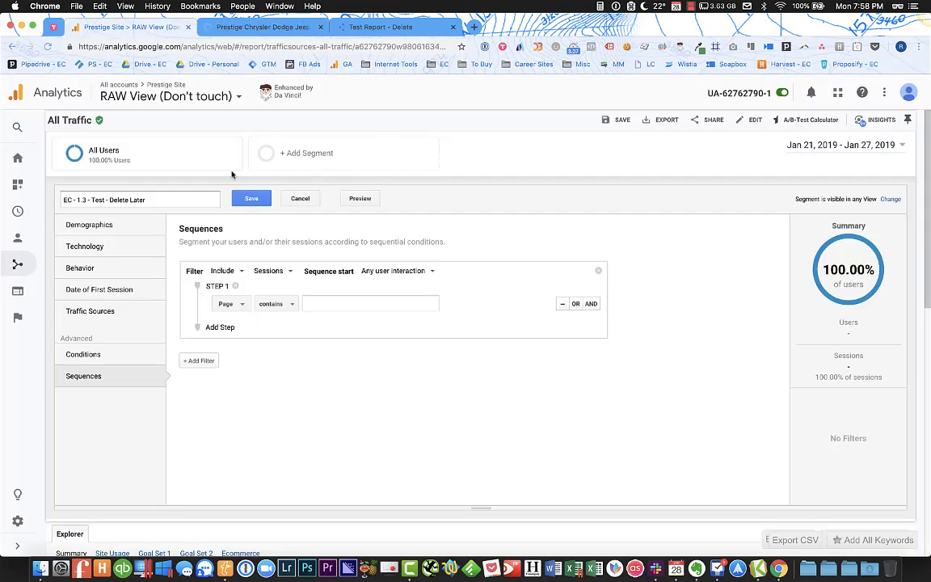
{"action": "left_click", "coordinate": [277, 305]}
{"action": "left_click", "coordinate": [295, 324]}
{"action": "left_click", "coordinate": [349, 306]}
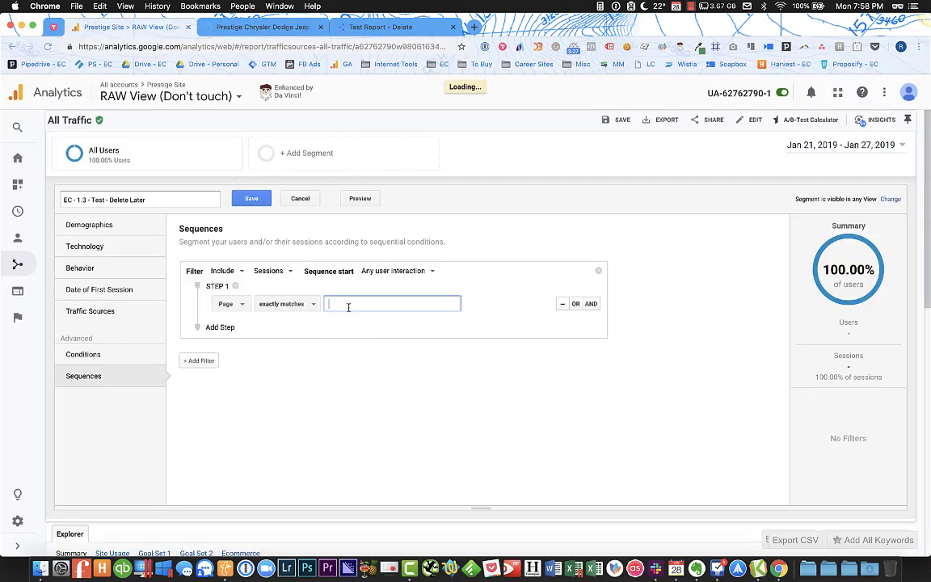
{"action": "type", "text": "/"}
{"action": "left_click", "coordinate": [342, 370]}
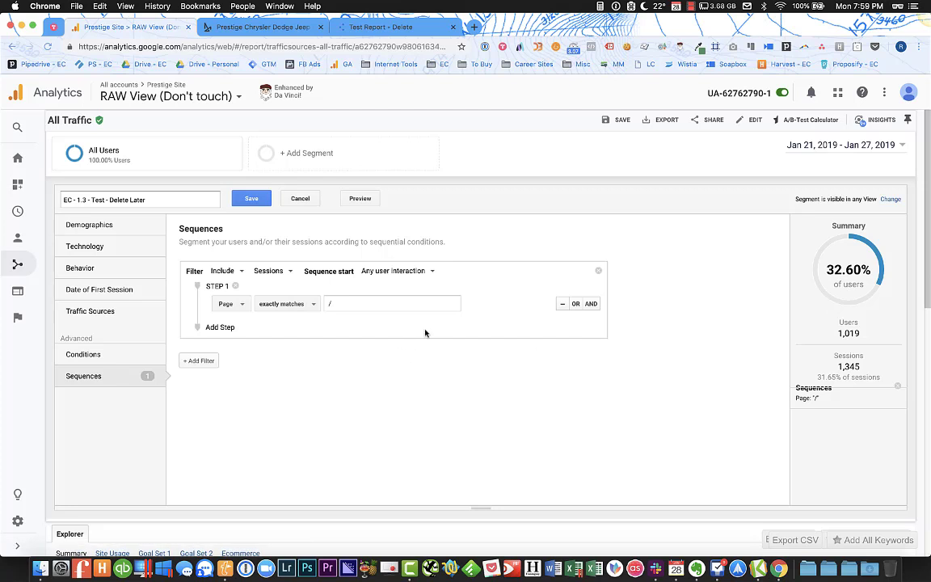
- Try adding a second condition to Step 1, then remove it
{"action": "left_click", "coordinate": [590, 304]}
{"action": "left_click", "coordinate": [277, 348]}
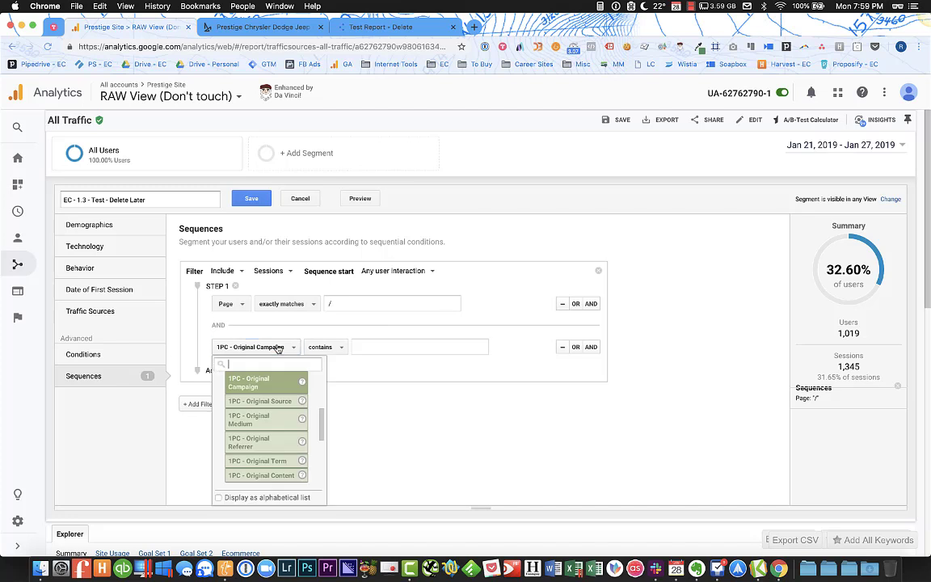
{"action": "type", "text": "mobi"}
{"action": "scroll", "coordinate": [271, 382], "scroll_direction": "up", "scroll_amount": 3}
{"action": "left_click", "coordinate": [460, 371]}
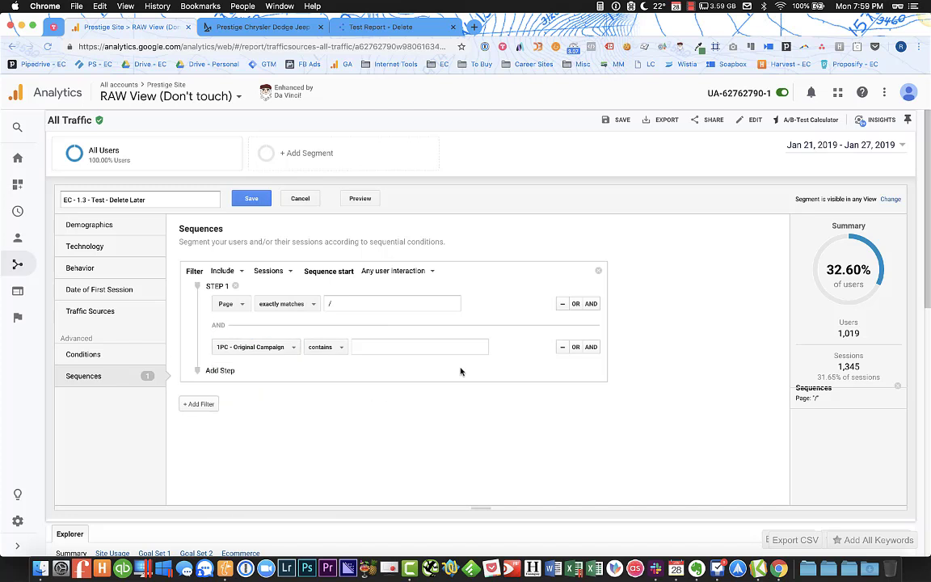
{"action": "left_click", "coordinate": [561, 347]}
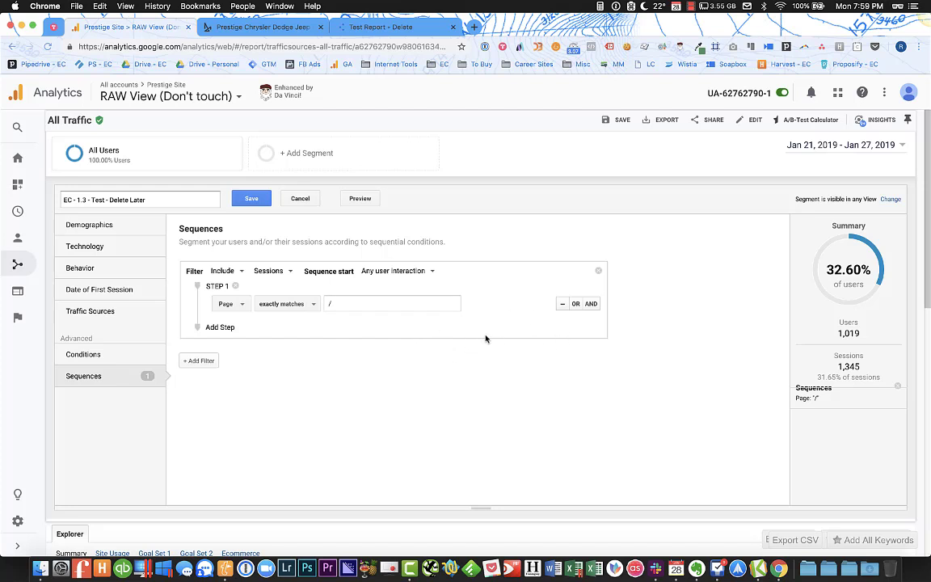
- Add Step 2 to the sequence with its dimension set to Page
{"action": "left_click", "coordinate": [223, 328]}
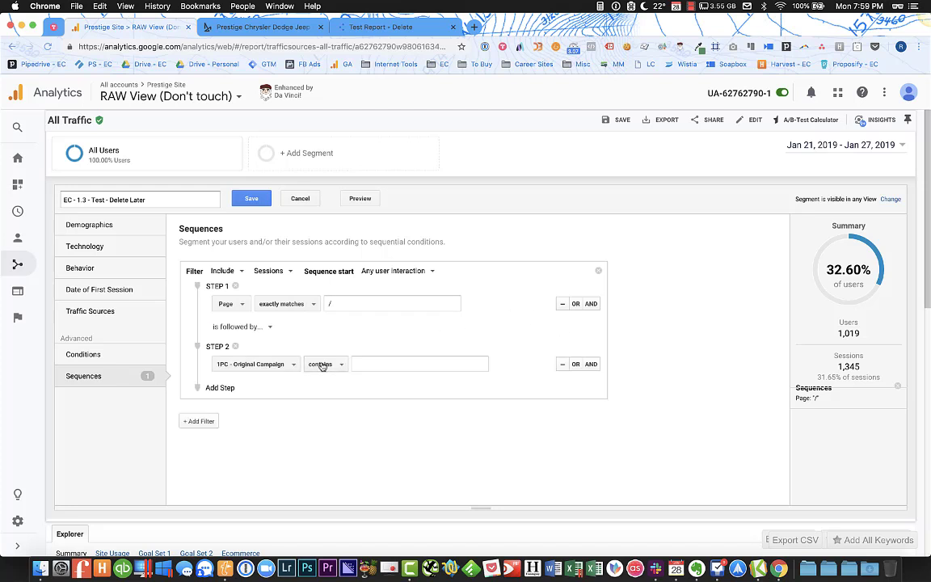
{"action": "left_click", "coordinate": [262, 364]}
{"action": "type", "text": "page"}
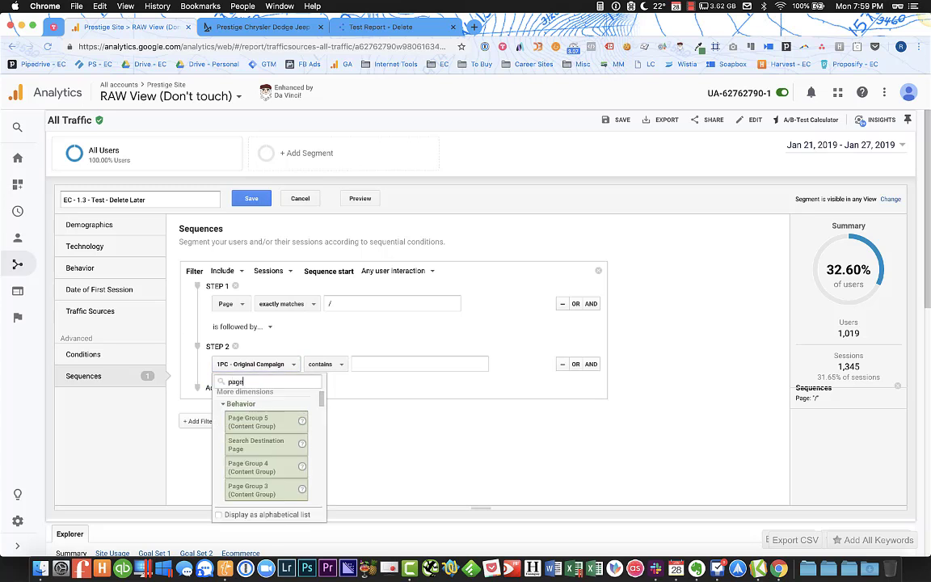
{"action": "scroll", "coordinate": [257, 440], "scroll_direction": "down", "scroll_amount": 2}
{"action": "scroll", "coordinate": [252, 458], "scroll_direction": "down", "scroll_amount": 5}
{"action": "scroll", "coordinate": [246, 440], "scroll_direction": "up", "scroll_amount": 2}
{"action": "left_click", "coordinate": [232, 410]}
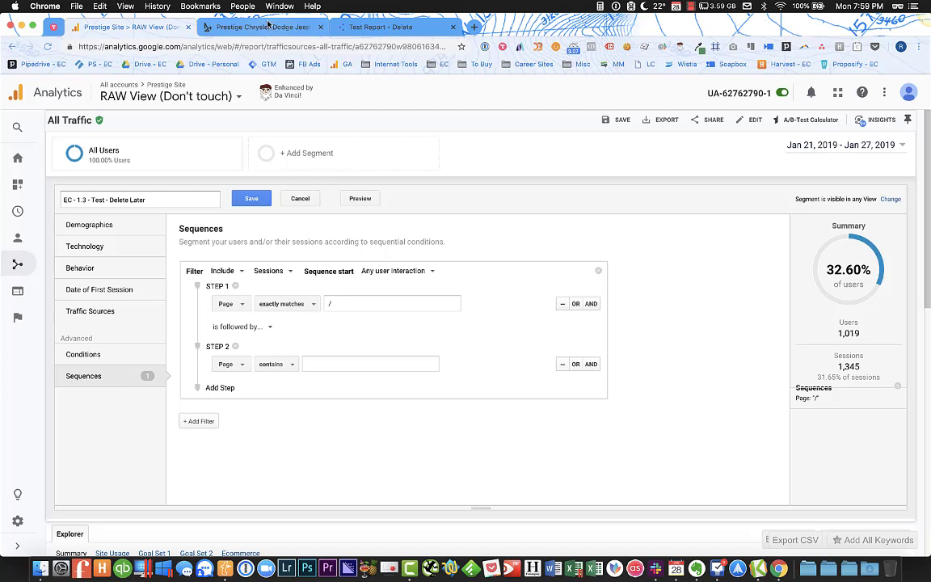
- View the dealership's New Vehicles listing page at /new-vehicles/
{"action": "key", "text": "ctrl+Tab"}
{"action": "scroll", "coordinate": [280, 379], "scroll_direction": "down", "scroll_amount": 4}
{"action": "scroll", "coordinate": [280, 380], "scroll_direction": "down", "scroll_amount": 4}
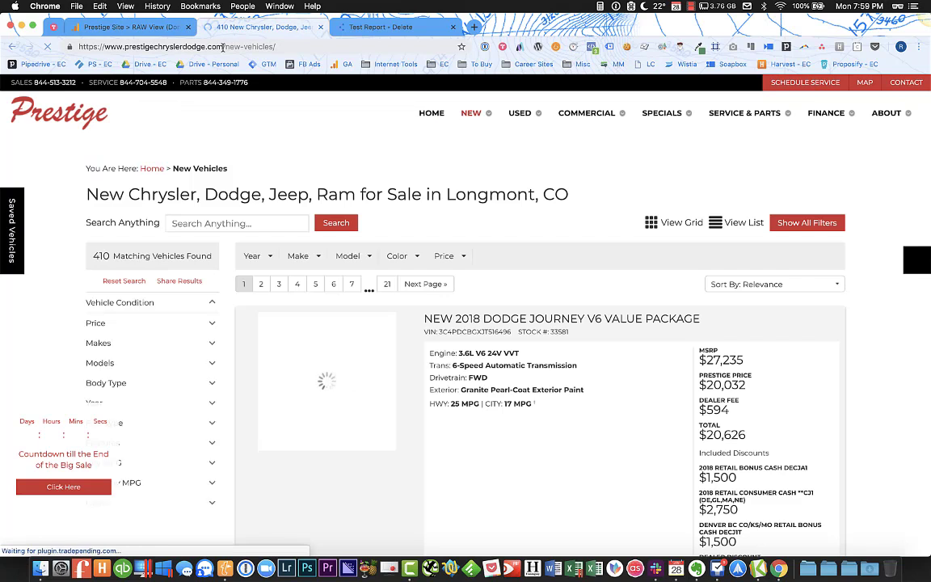
- Make Step 2 require Page containing /new-vehicles/, narrowing the segment to 349 users
{"action": "left_click_drag", "start_coordinate": [224, 47], "coordinate": [275, 46]}
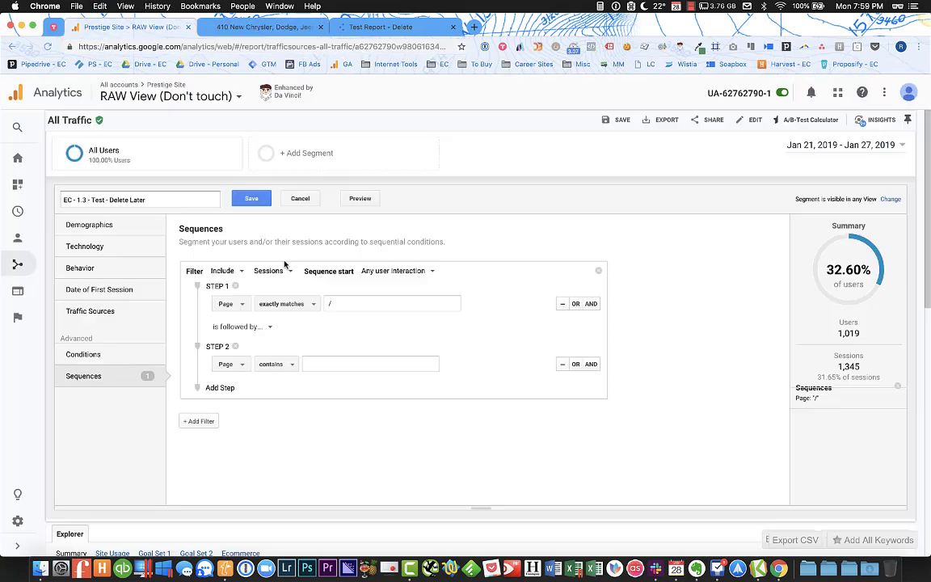
{"action": "left_click", "coordinate": [320, 364]}
{"action": "type", "text": "/new-vehicles/"}
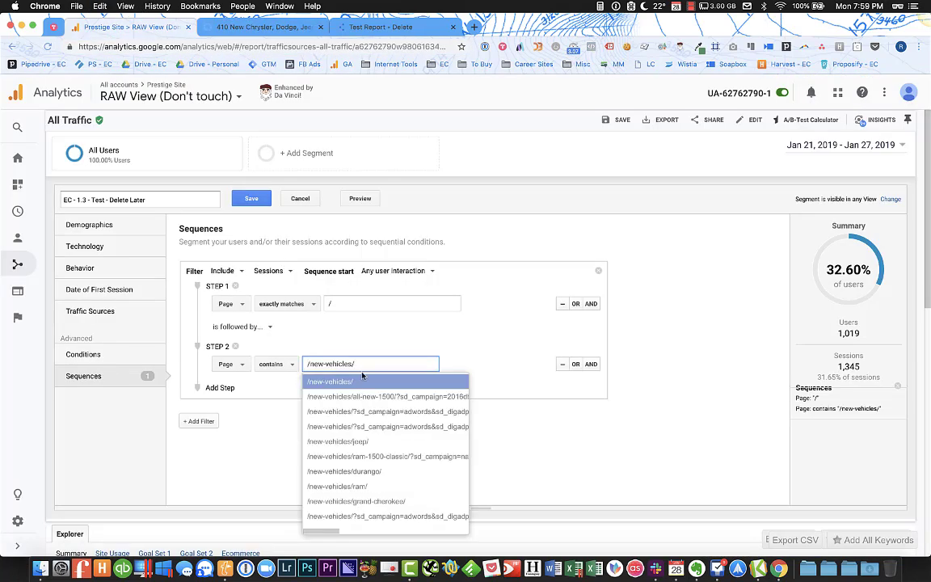
{"action": "left_click", "coordinate": [360, 380]}
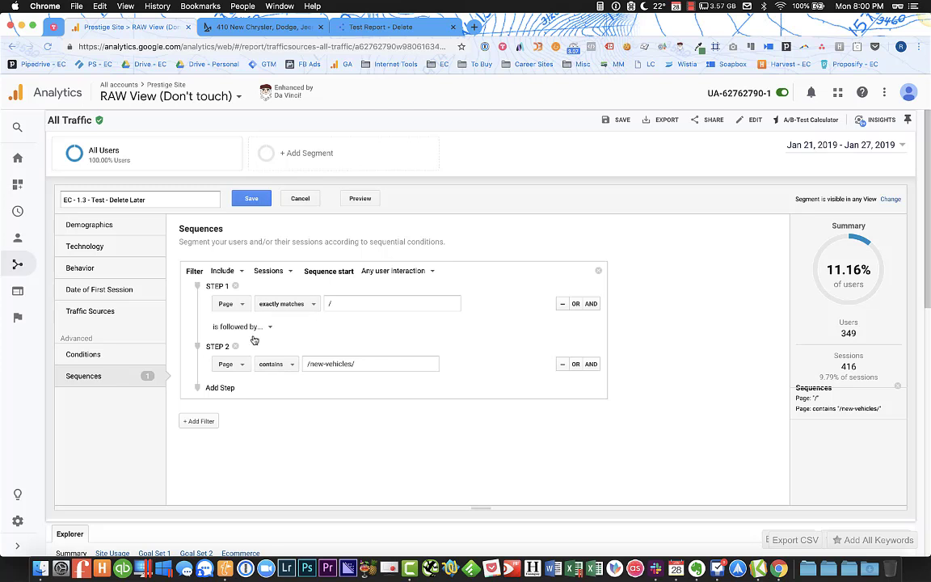
- Review the count and sequence-start options, keeping Sessions and Any user interaction
{"action": "left_click", "coordinate": [285, 274]}
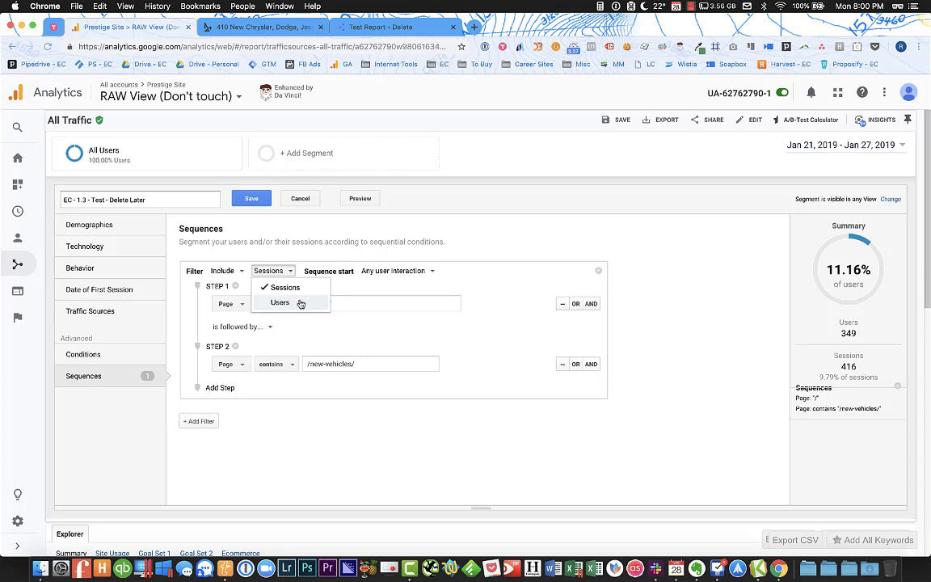
{"action": "left_click", "coordinate": [511, 380]}
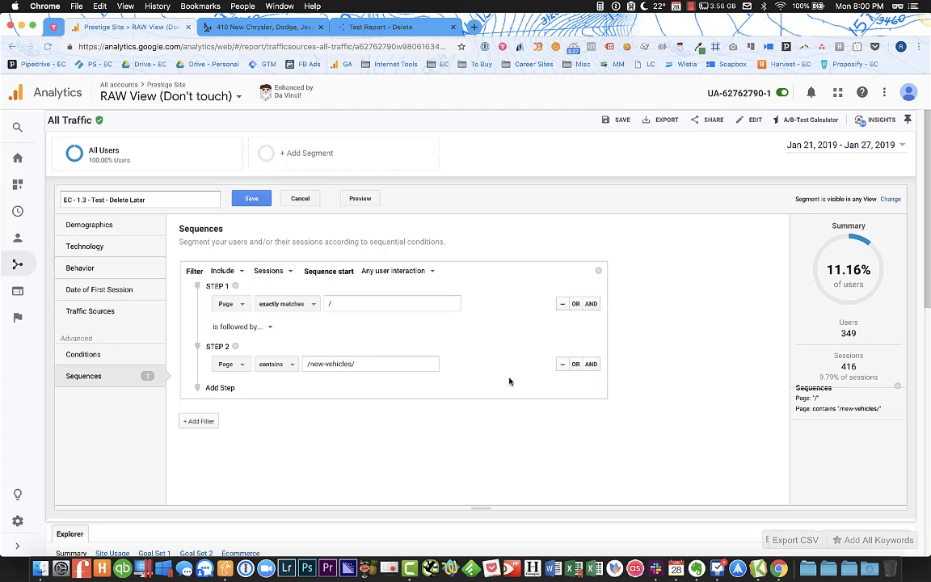
{"action": "left_click", "coordinate": [408, 271]}
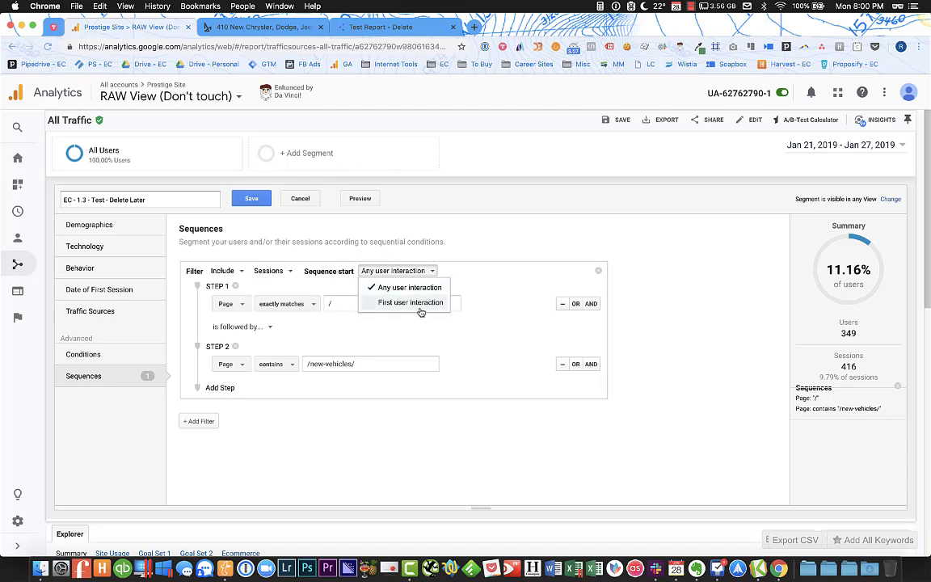
{"action": "left_click", "coordinate": [508, 282]}
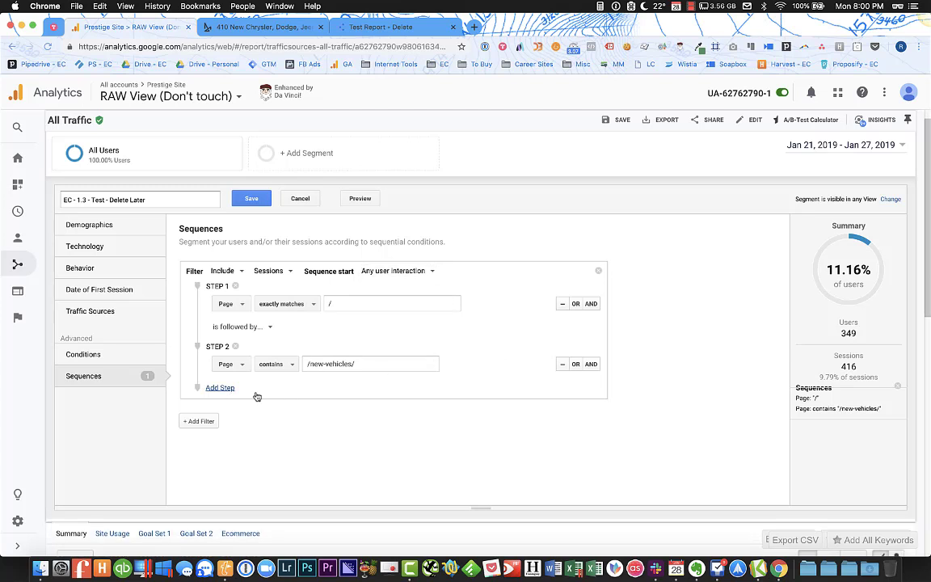
- Add Step 3 to the sequence with its dimension set to Page
{"action": "left_click", "coordinate": [226, 388]}
{"action": "left_click", "coordinate": [255, 427]}
{"action": "type", "text": "page"}
{"action": "scroll", "coordinate": [265, 371], "scroll_direction": "down", "scroll_amount": 2}
{"action": "scroll", "coordinate": [264, 370], "scroll_direction": "down", "scroll_amount": 5}
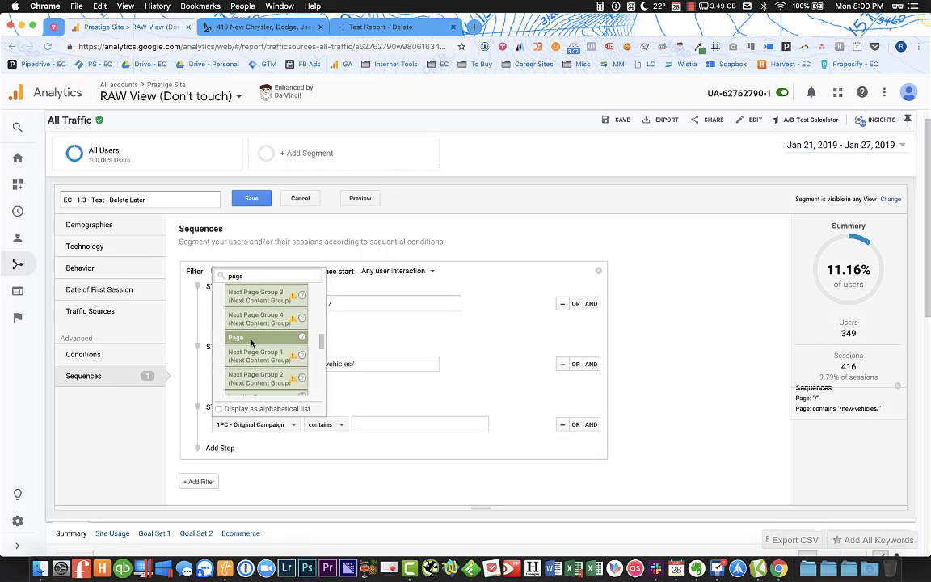
{"action": "left_click", "coordinate": [247, 361]}
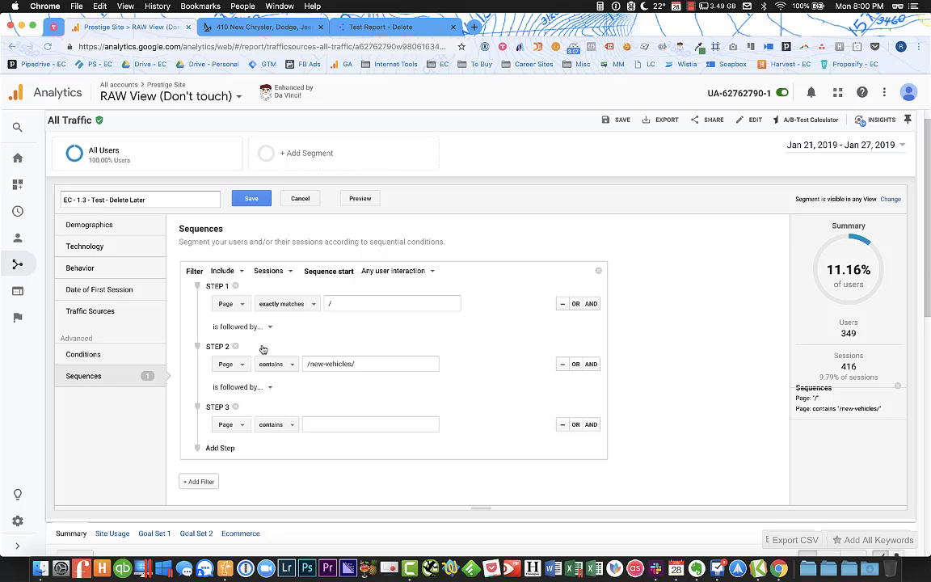
- Paste the Dodge Journey page path into Step 3's contains field and save the segment
{"action": "left_click", "coordinate": [233, 27]}
{"action": "left_click", "coordinate": [540, 365]}
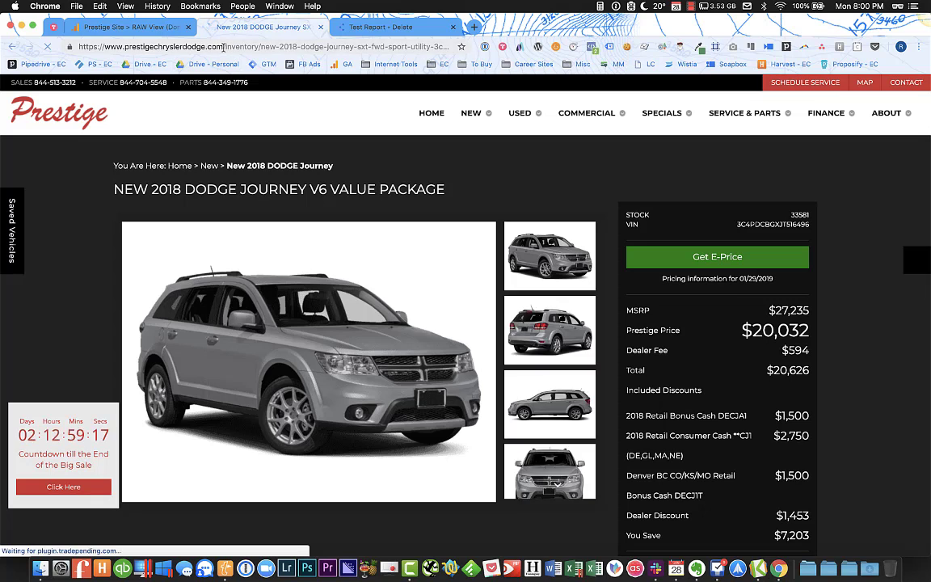
{"action": "left_click_drag", "start_coordinate": [224, 46], "coordinate": [465, 46]}
{"action": "key", "text": "super+c"}
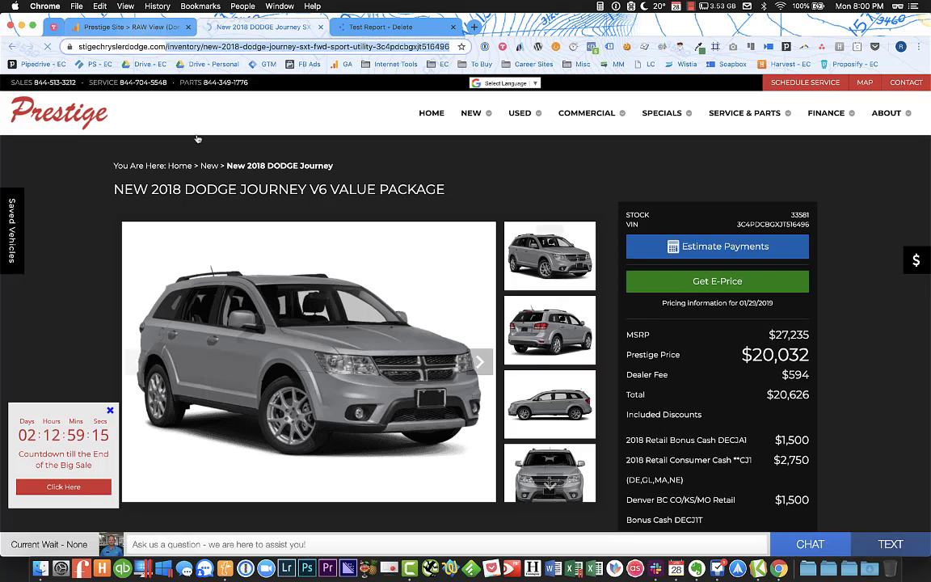
{"action": "left_click", "coordinate": [128, 27]}
{"action": "left_click", "coordinate": [346, 421]}
{"action": "key", "text": "super+v"}
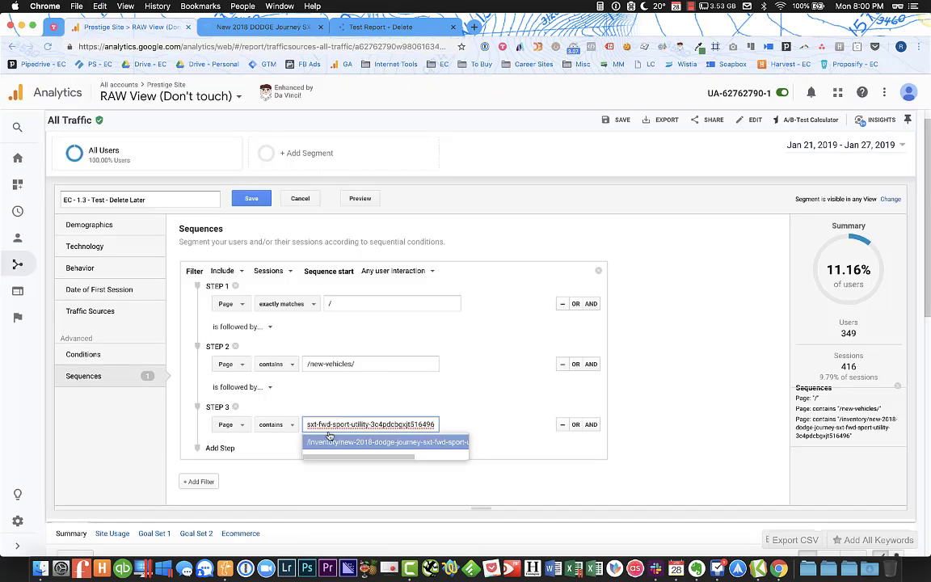
{"action": "left_click", "coordinate": [324, 447]}
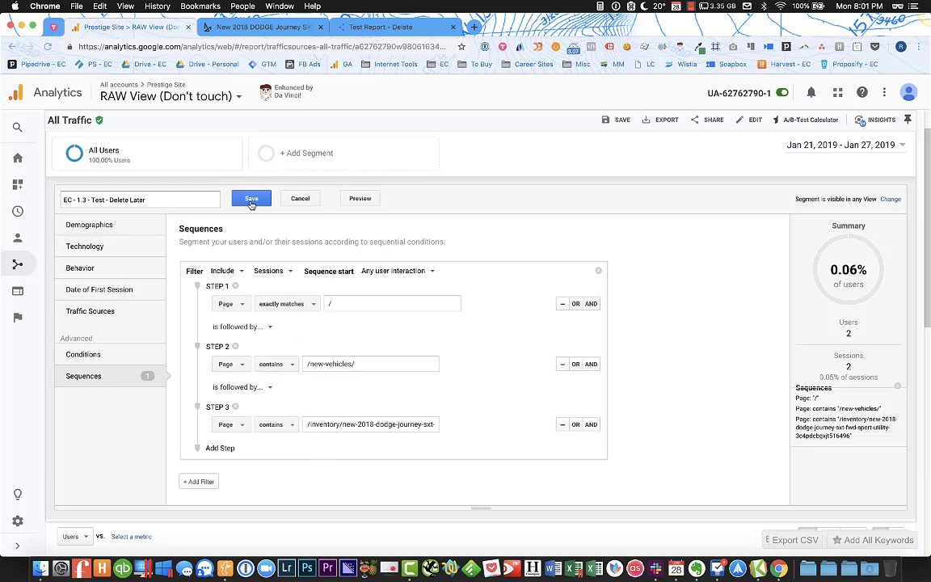
{"action": "left_click_drag", "start_coordinate": [146, 199], "coordinate": [45, 201]}
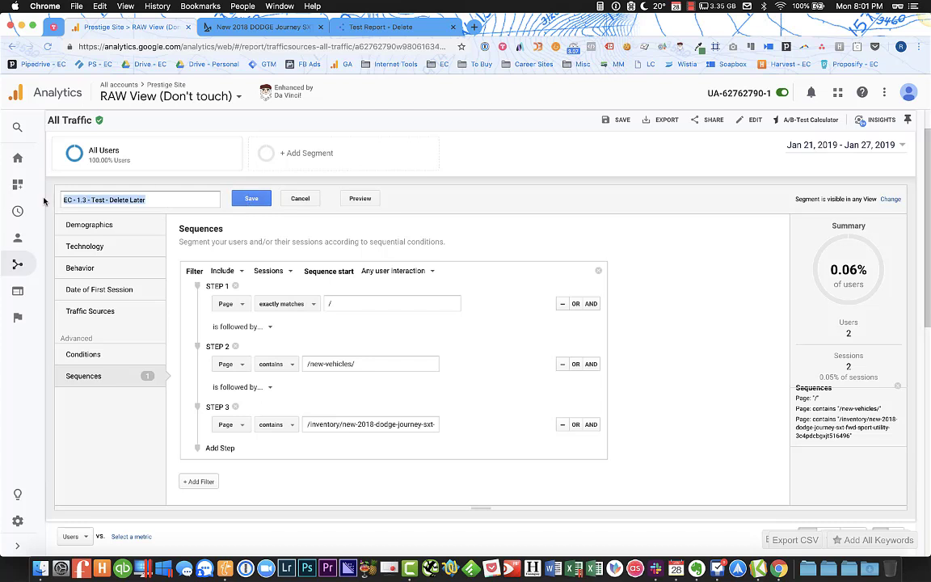
{"action": "left_click", "coordinate": [444, 253]}
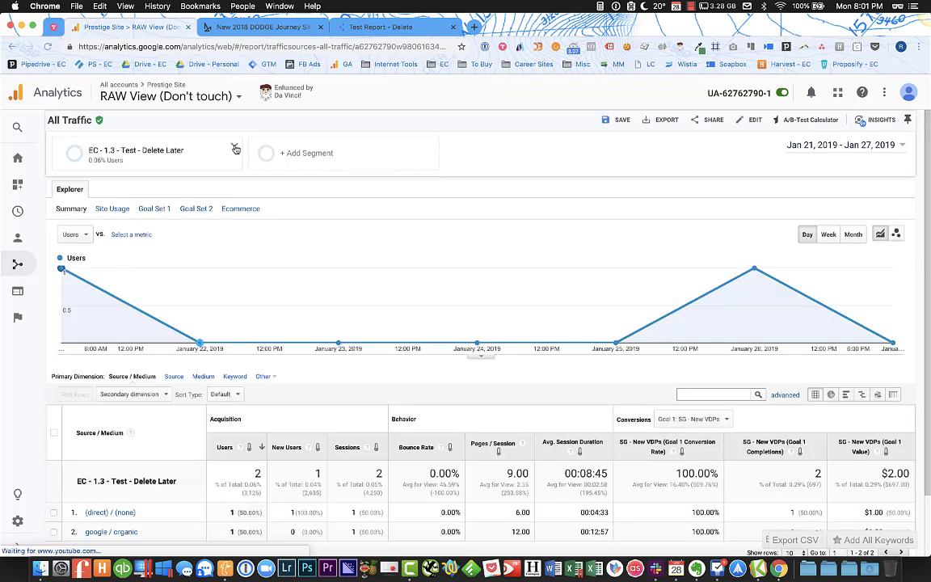
- Copy EC - 1.3 into EC - 1.2 without Step 3, save it, then copy EC - 1.2
{"action": "left_click", "coordinate": [235, 148]}
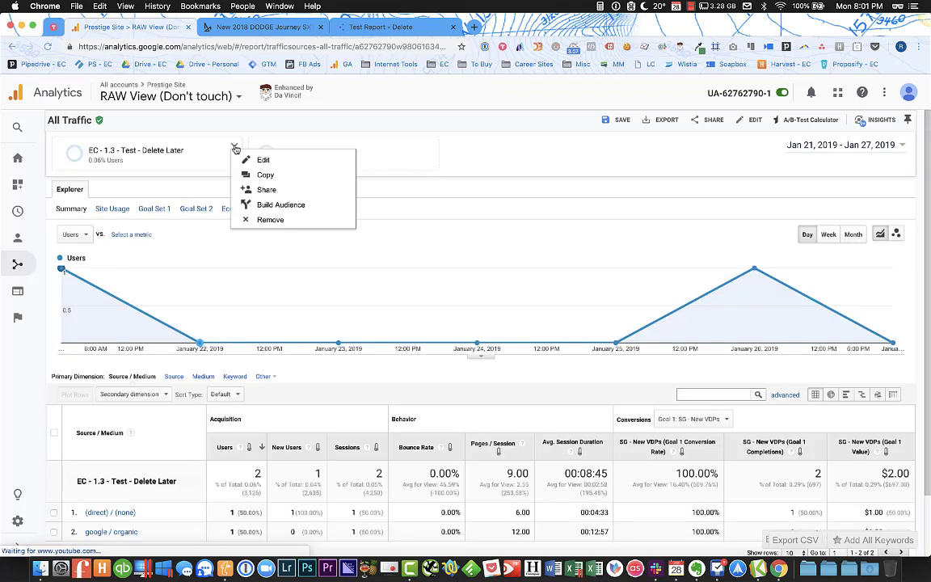
{"action": "left_click", "coordinate": [266, 175]}
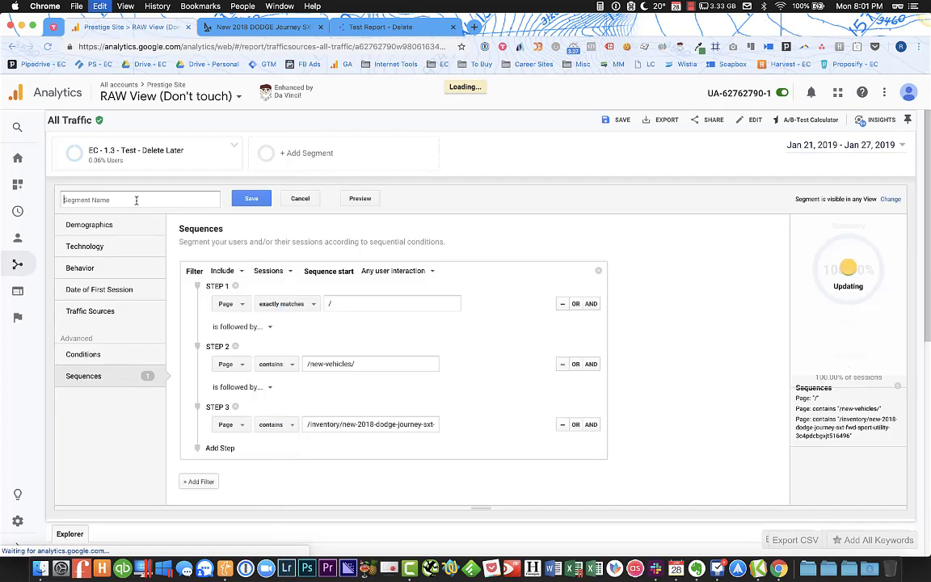
{"action": "left_click", "coordinate": [85, 200]}
{"action": "key", "text": "BackSpace"}
{"action": "type", "text": "2"}
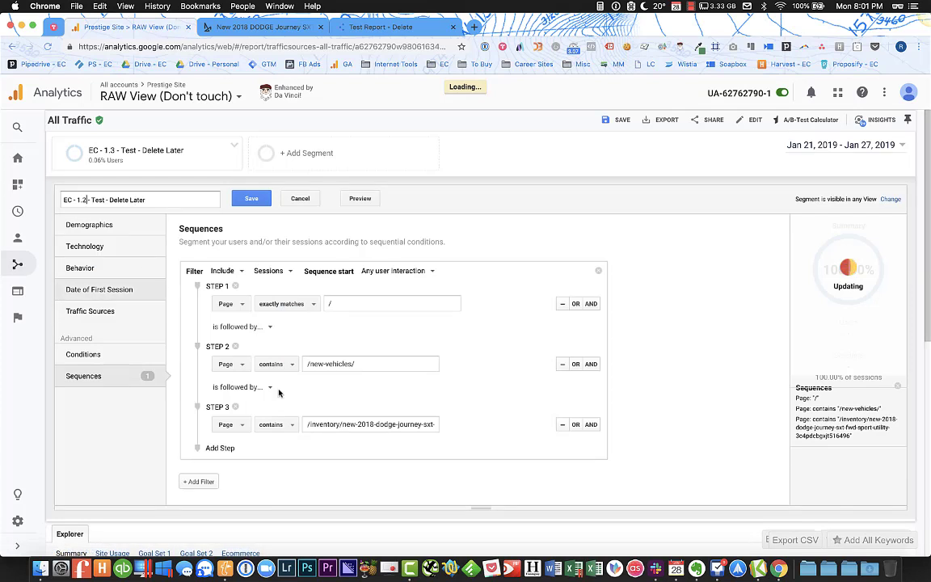
{"action": "left_click", "coordinate": [236, 407]}
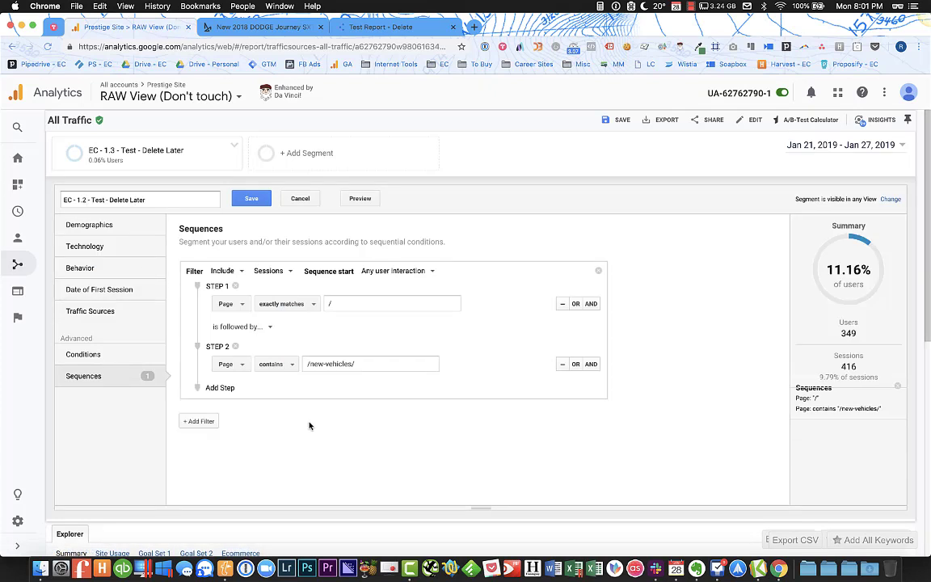
{"action": "left_click", "coordinate": [247, 198]}
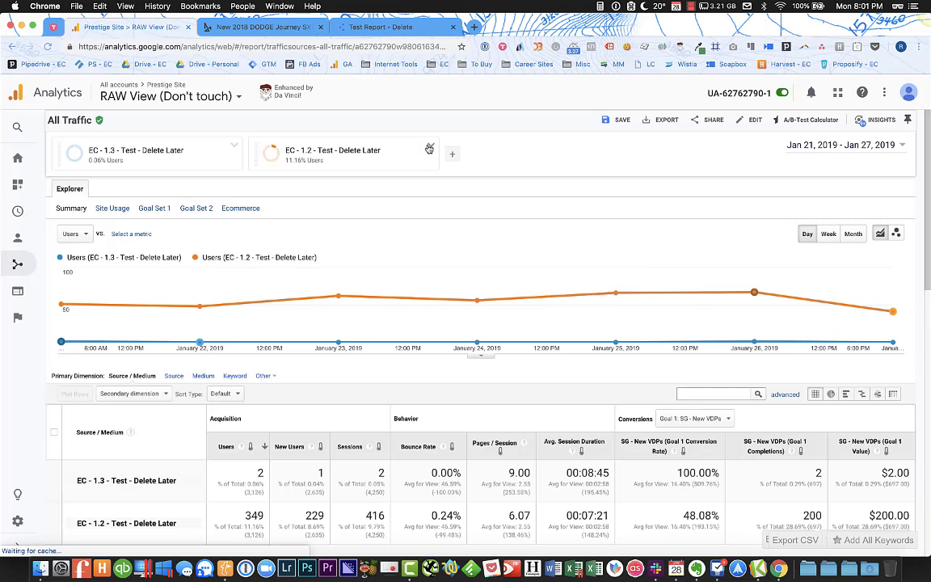
{"action": "left_click", "coordinate": [431, 145]}
{"action": "left_click", "coordinate": [455, 173]}
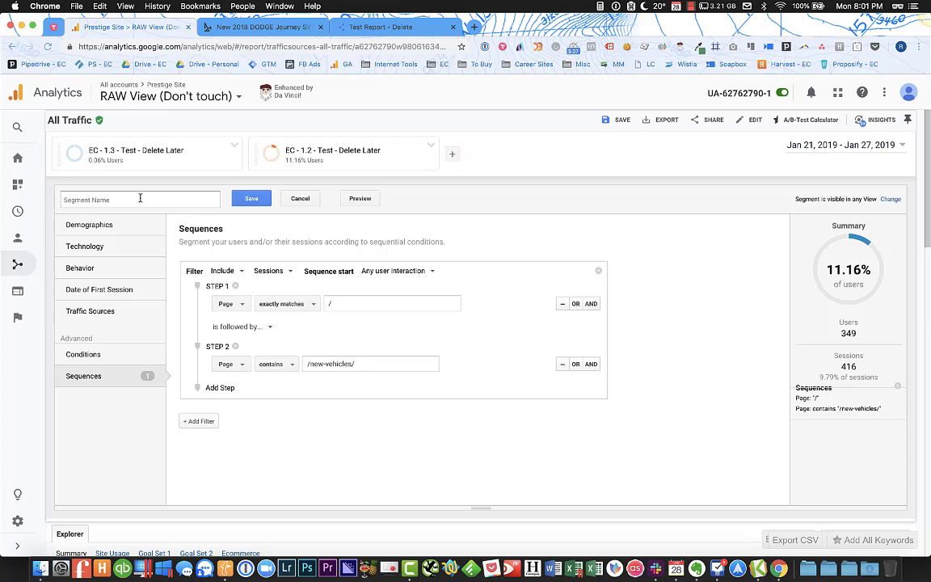
- Save EC - 1.1 - Test - Delete Later with only Step 1, then reorder segments 1.1, 1.2
{"action": "key", "text": "super+v"}
{"action": "left_click", "coordinate": [86, 200]}
{"action": "key", "text": "BackSpace"}
{"action": "type", "text": "1"}
{"action": "left_click", "coordinate": [235, 346]}
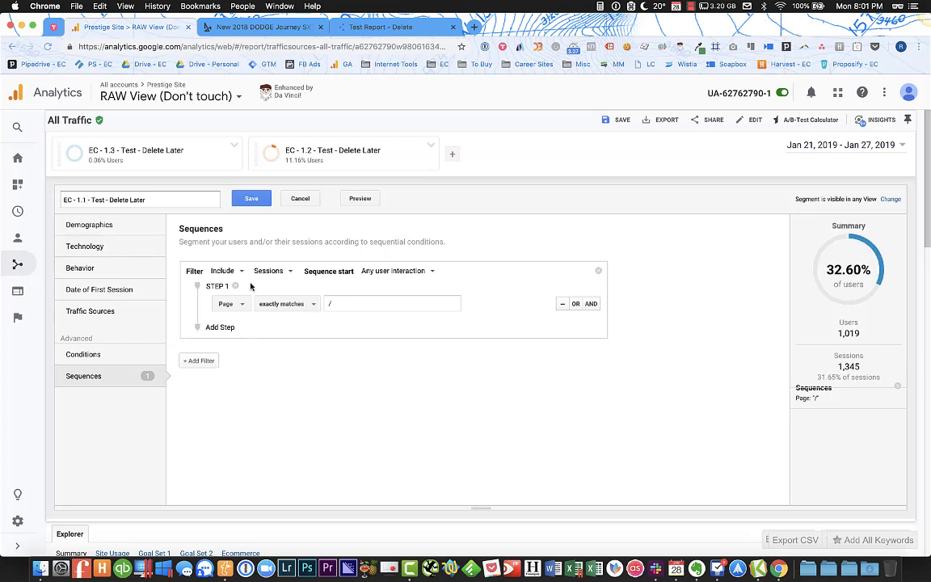
{"action": "left_click", "coordinate": [251, 199]}
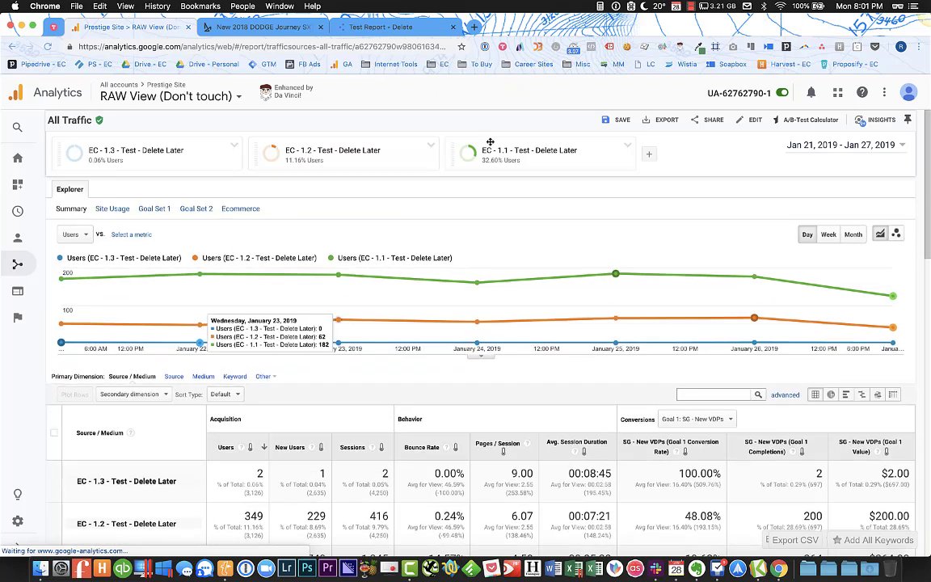
{"action": "left_click_drag", "start_coordinate": [490, 142], "coordinate": [118, 157]}
{"action": "left_click_drag", "start_coordinate": [363, 167], "coordinate": [301, 174]}
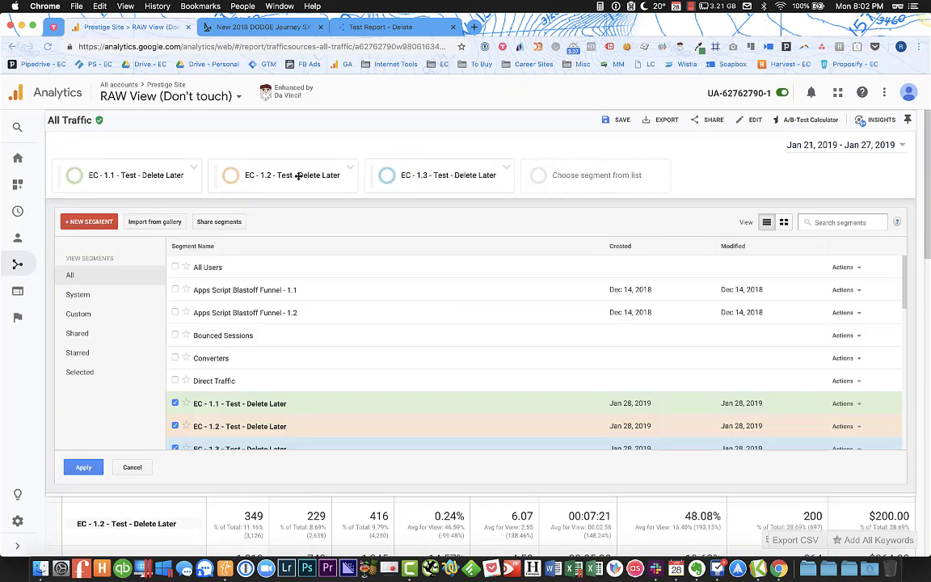
- Apply the ordered segments (1,019, 349, 2 users) and bring up a calculator
{"action": "left_click", "coordinate": [83, 467]}
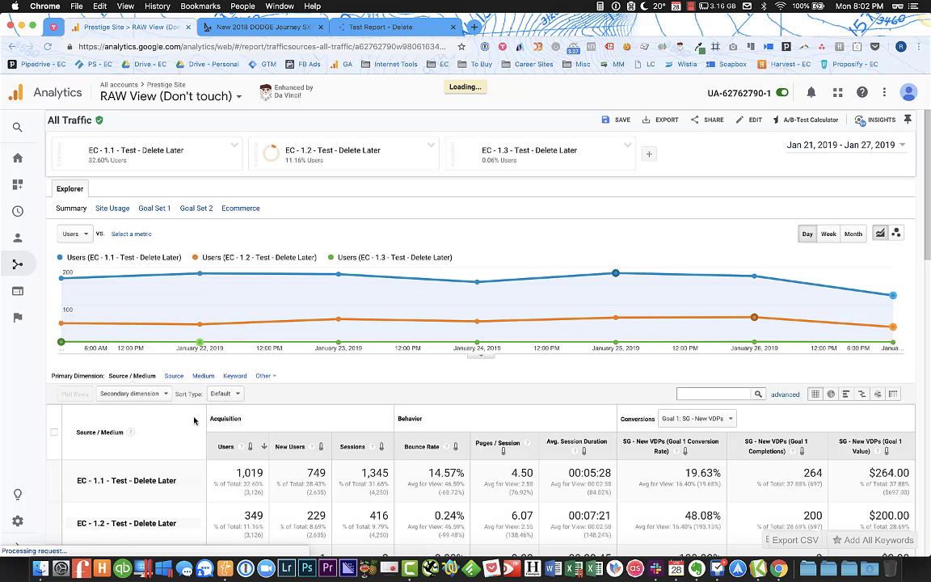
{"action": "scroll", "coordinate": [194, 420], "scroll_direction": "down", "scroll_amount": 2}
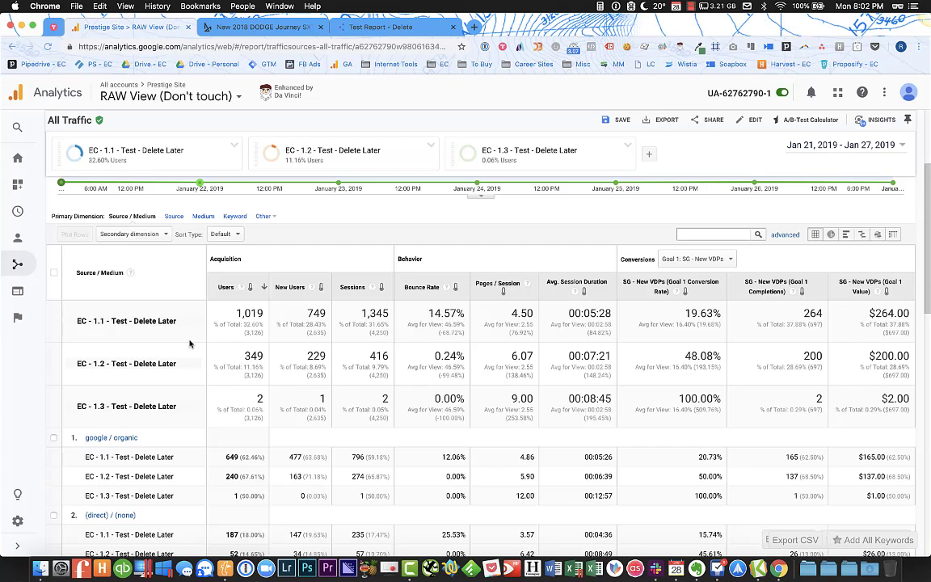
{"action": "key", "text": "ctrl+alt+c"}
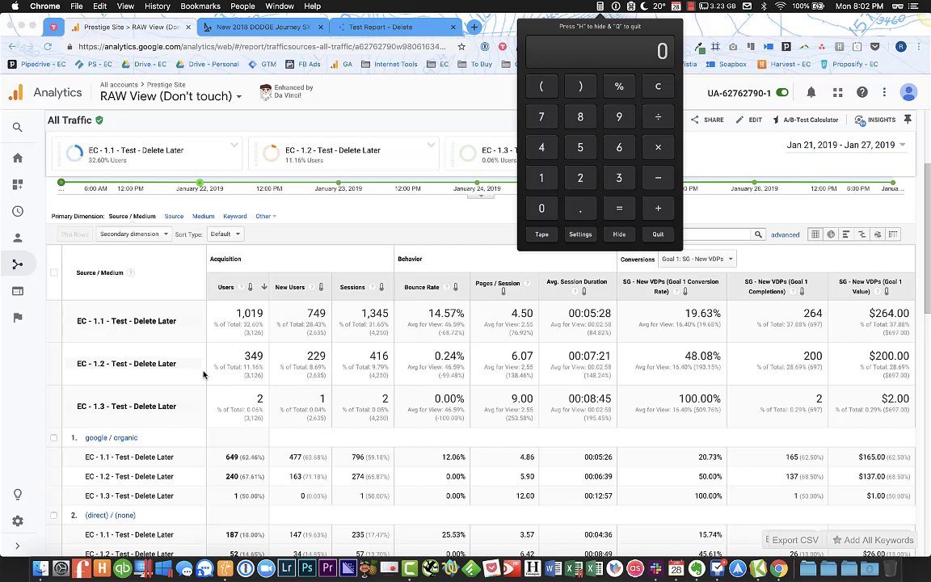
- Divide 349 by 1019 in the calculator to get about 0.34, then clear and close it
{"action": "type", "text": "349"}
{"action": "type", "text": "/"}
{"action": "type", "text": "1019"}
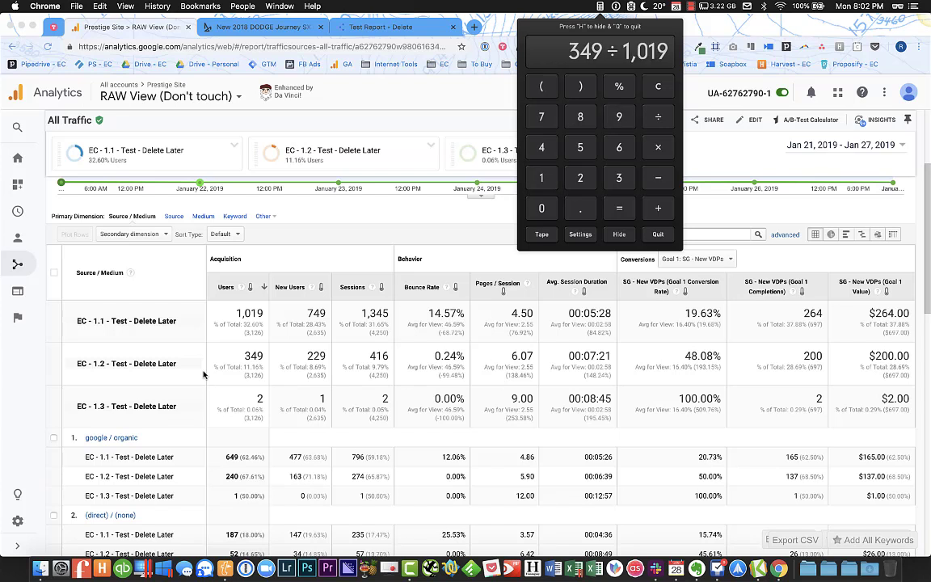
{"action": "key", "text": "Return"}
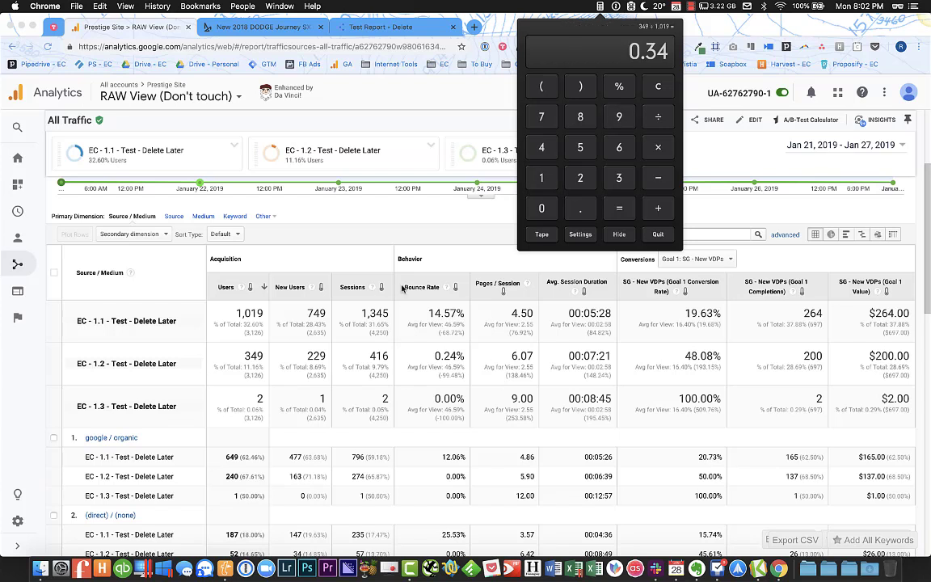
{"action": "left_click", "coordinate": [653, 91]}
{"action": "key", "text": "h"}
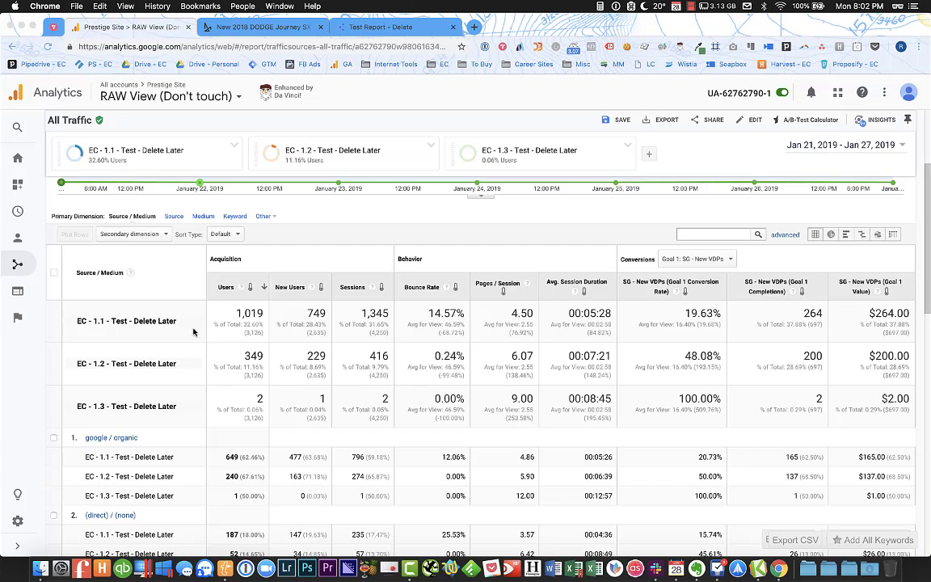
- Scroll the All Traffic report back up to the daily Users chart for EC - 1.1, 1.2 and 1.3
{"action": "scroll", "coordinate": [193, 332], "scroll_direction": "down", "scroll_amount": 1}
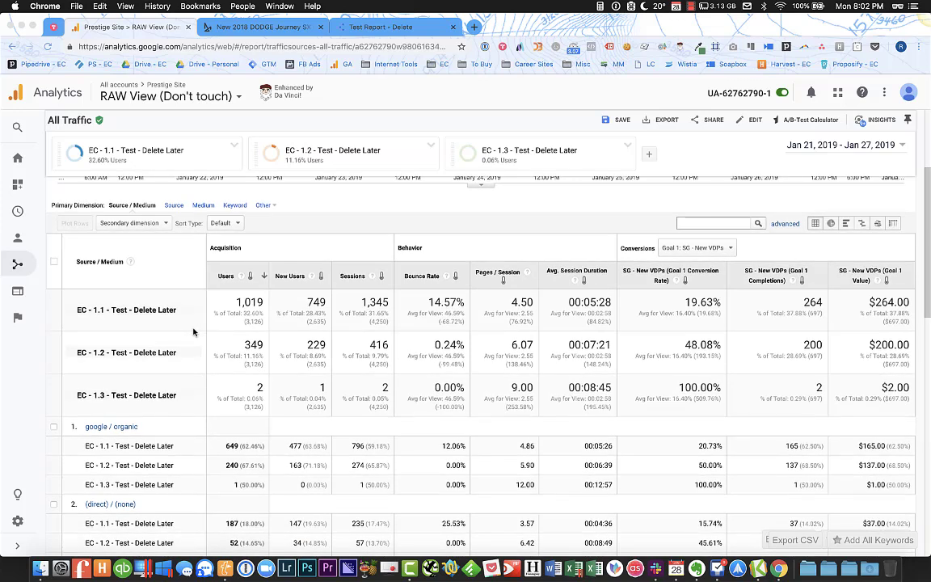
{"action": "scroll", "coordinate": [193, 332], "scroll_direction": "up", "scroll_amount": 2}
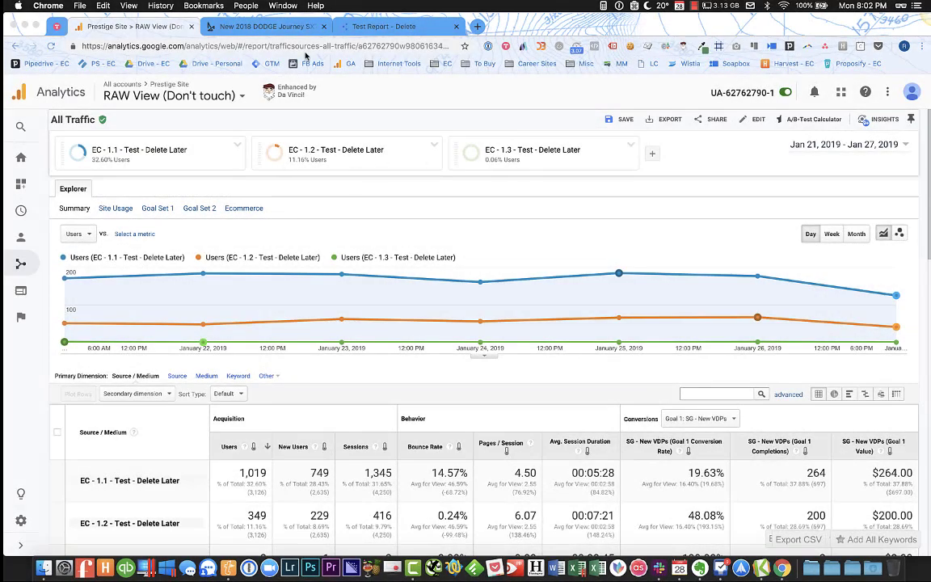
- Add a compact Sessions scorecard (16,070) at the left of the Test Report page, then reload
{"action": "left_click", "coordinate": [374, 29]}
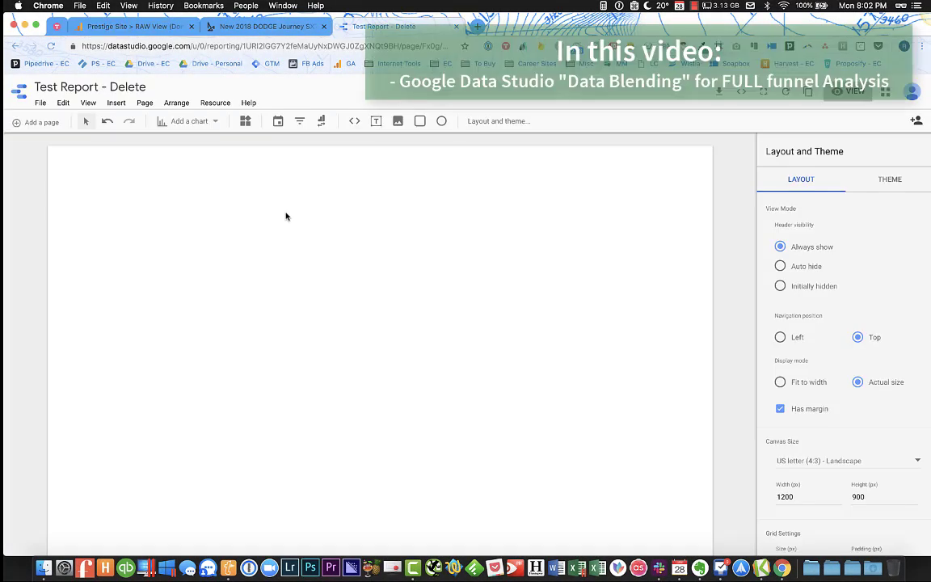
{"action": "left_click", "coordinate": [194, 125]}
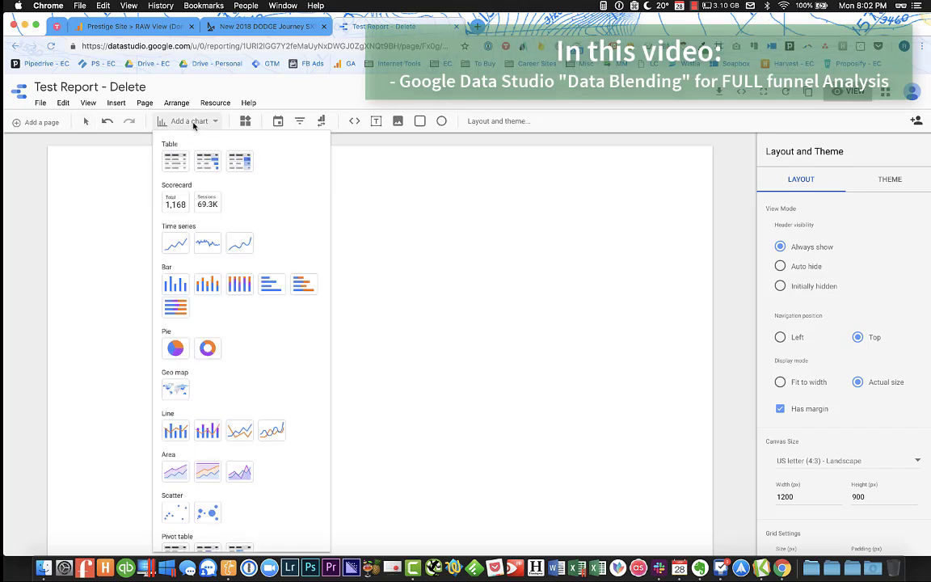
{"action": "left_click", "coordinate": [175, 200]}
{"action": "left_click_drag", "start_coordinate": [509, 308], "coordinate": [365, 219]}
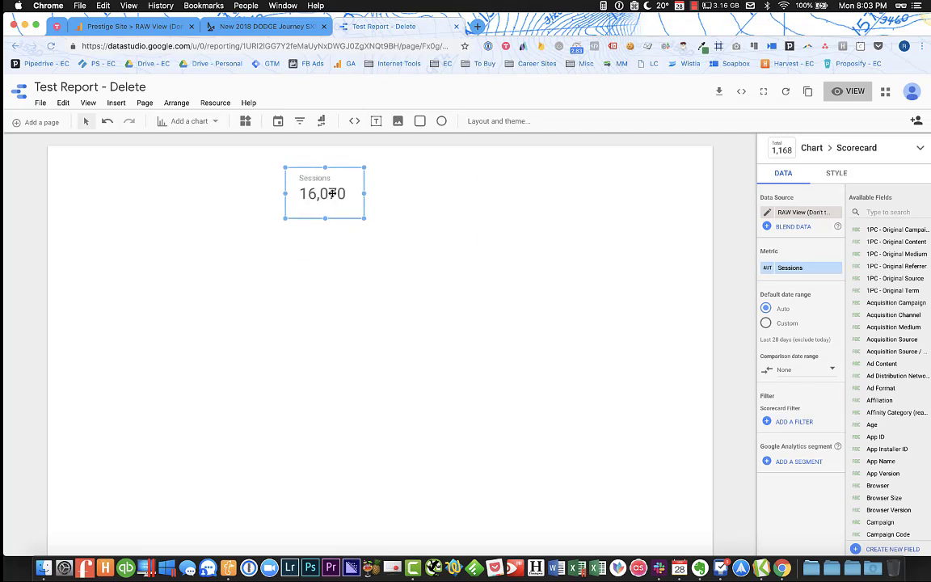
{"action": "left_click_drag", "start_coordinate": [328, 191], "coordinate": [119, 271]}
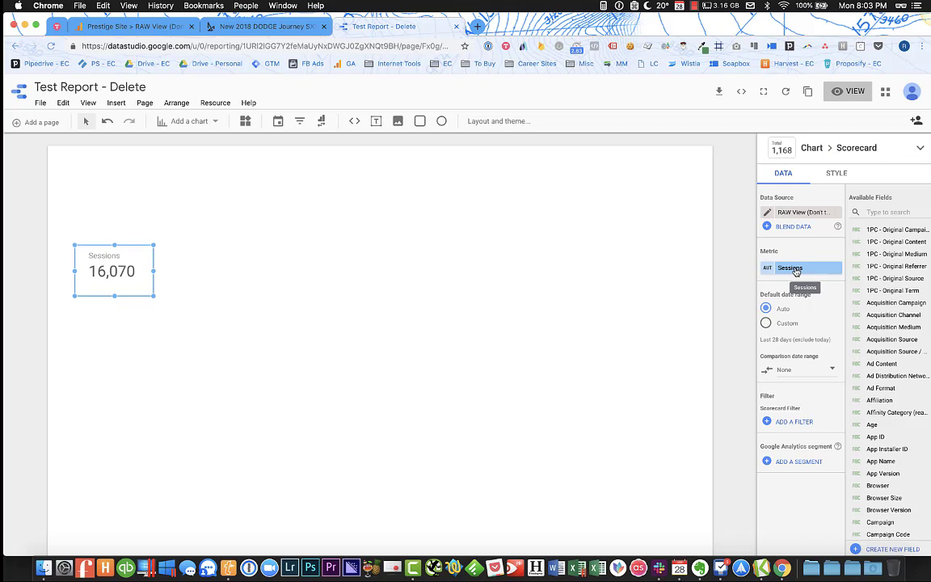
{"action": "left_click", "coordinate": [545, 297]}
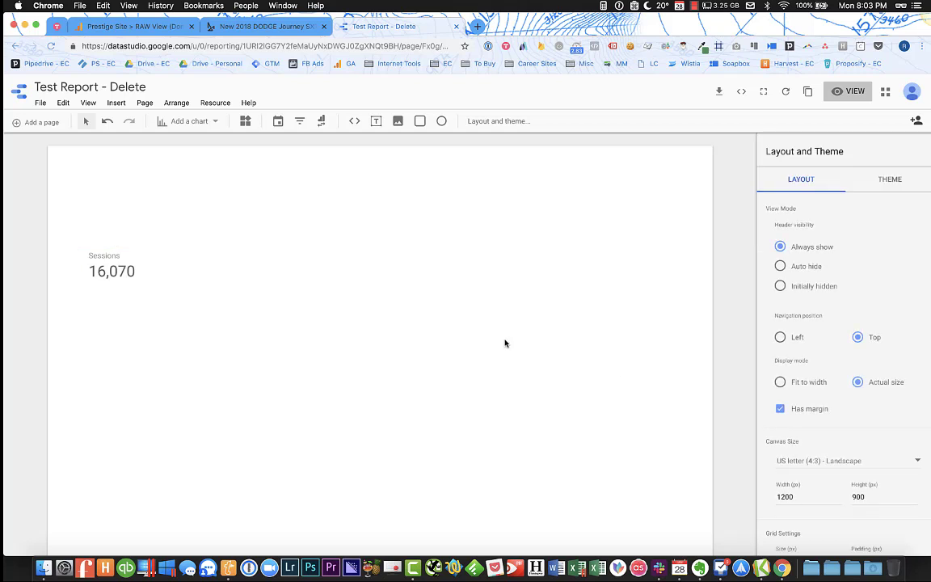
{"action": "key", "text": "super+r"}
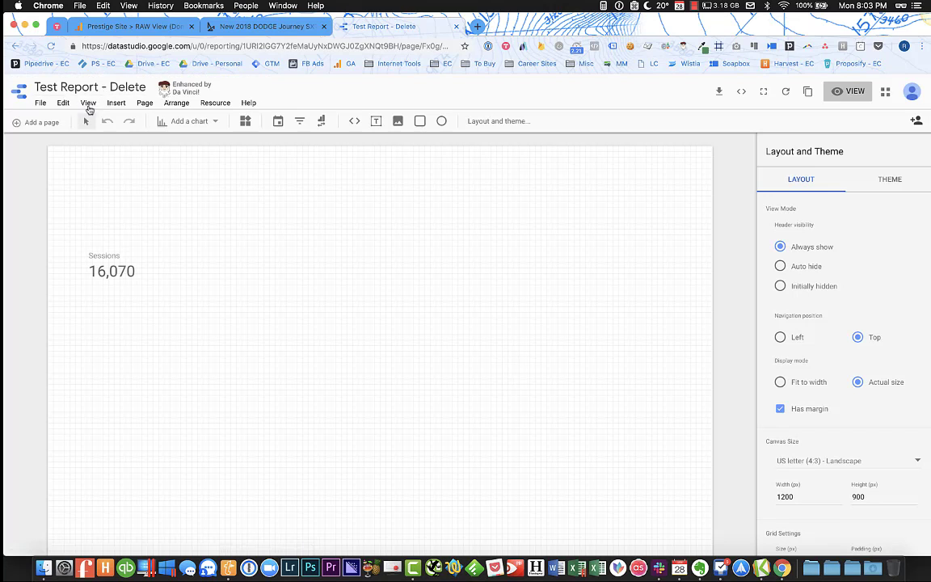
- Hide the canvas grid, select the Sessions scorecard, and close the dealership vehicle tab
{"action": "left_click", "coordinate": [88, 108]}
{"action": "left_click", "coordinate": [108, 127]}
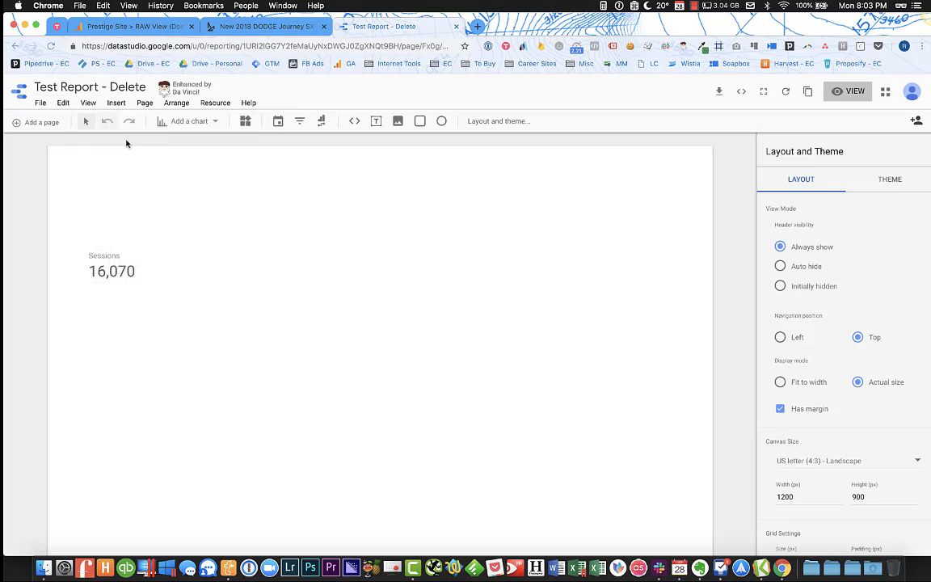
{"action": "left_click", "coordinate": [124, 255]}
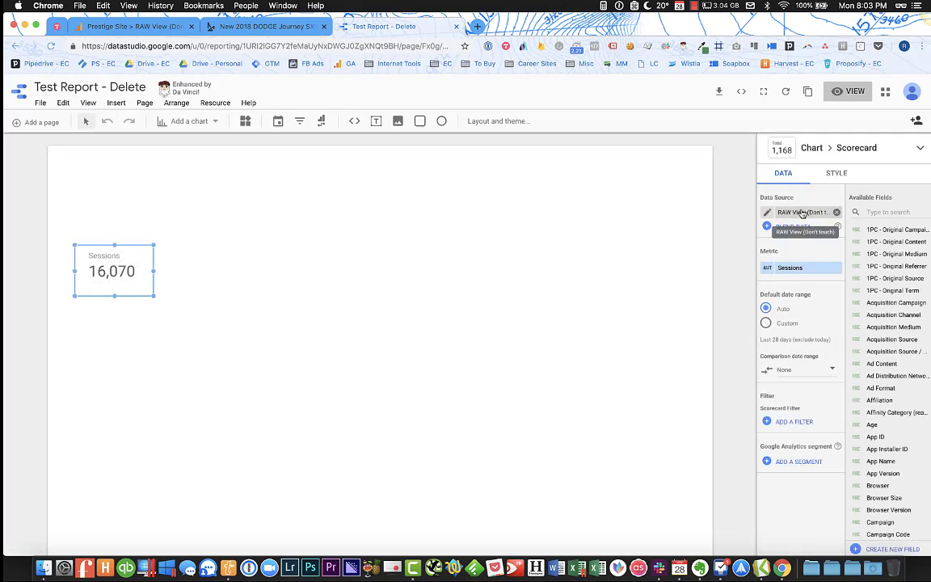
{"action": "left_click", "coordinate": [136, 27]}
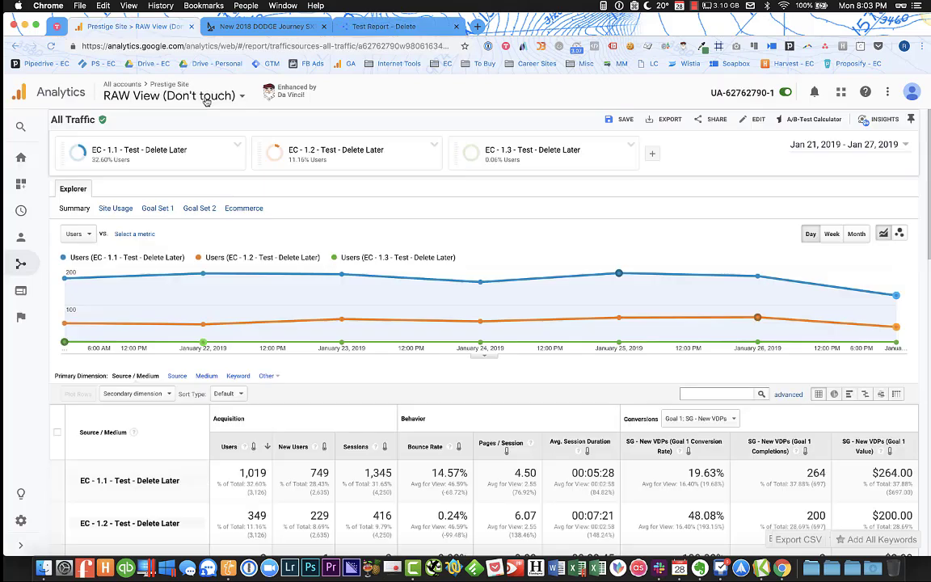
{"action": "left_click", "coordinate": [324, 26]}
{"action": "left_click", "coordinate": [259, 27]}
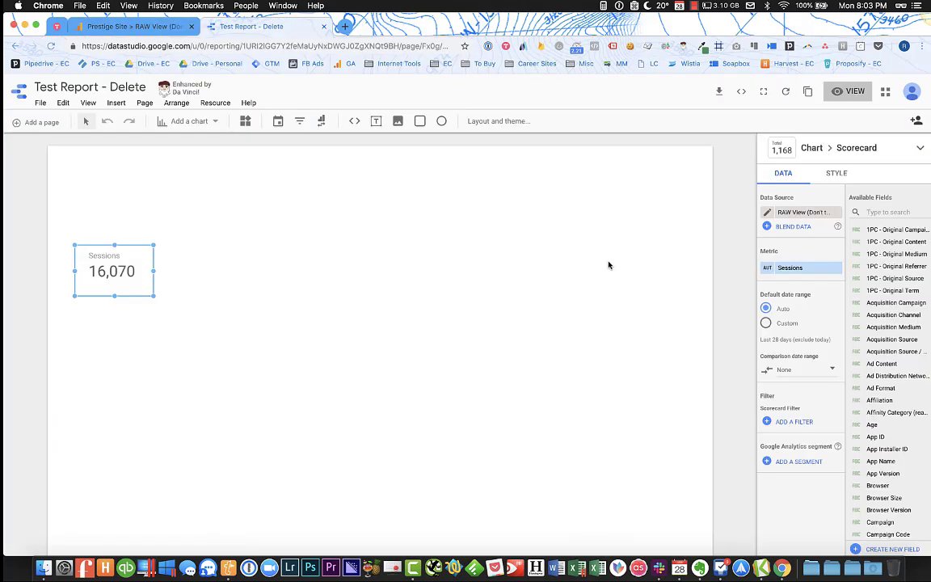
- Replace the scorecard's Sessions metric with Users, now reading 11,025
{"action": "left_click", "coordinate": [904, 213]}
{"action": "type", "text": "users"}
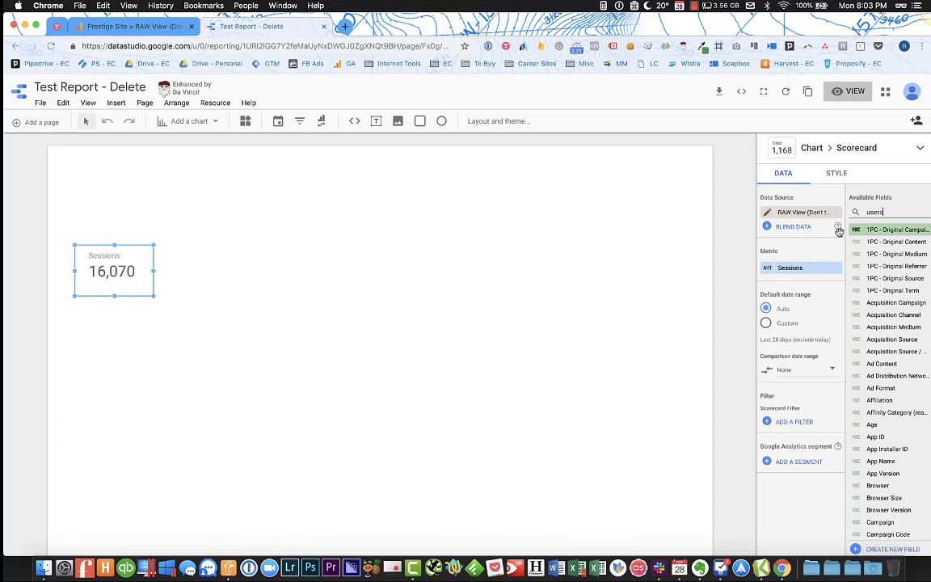
{"action": "left_click_drag", "start_coordinate": [875, 303], "coordinate": [805, 269]}
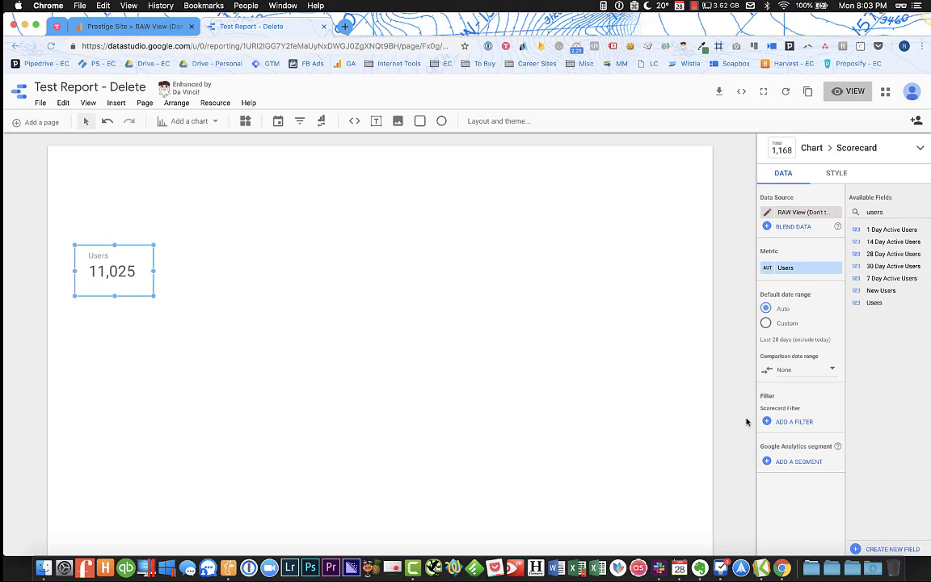
- Apply the custom segment EC - 1.1 - Test - Delete Later to the Users scorecard (3,647)
{"action": "left_click", "coordinate": [796, 461]}
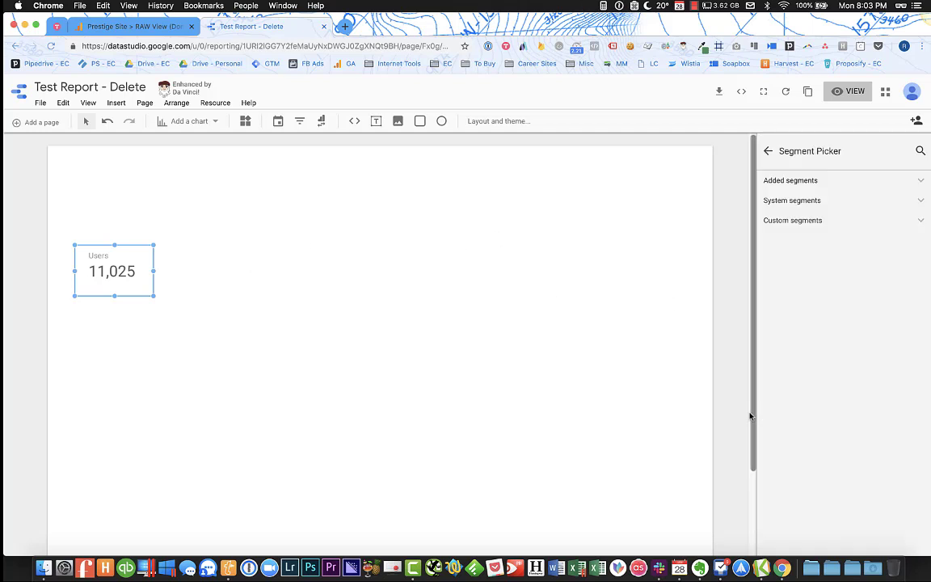
{"action": "left_click", "coordinate": [810, 220]}
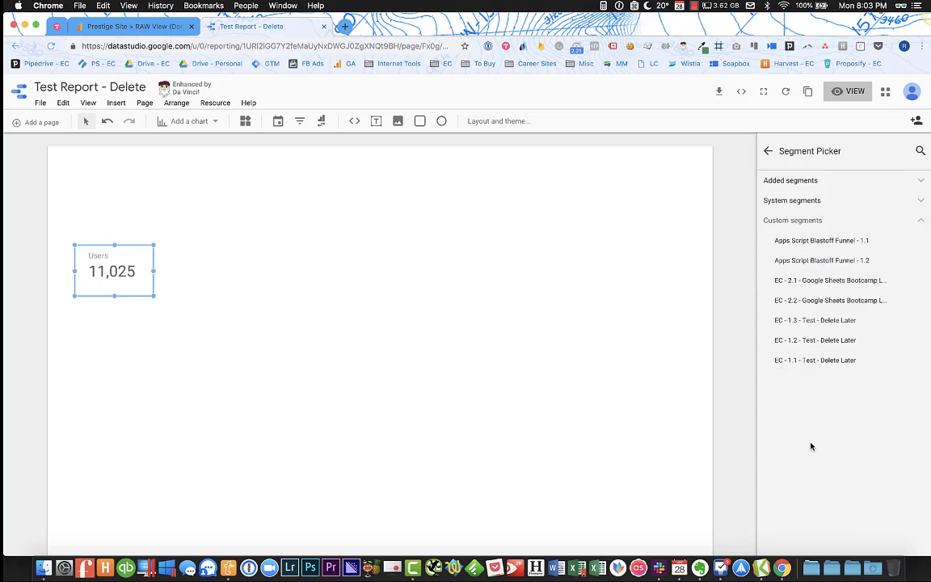
{"action": "left_click", "coordinate": [843, 367]}
{"action": "left_click", "coordinate": [574, 376]}
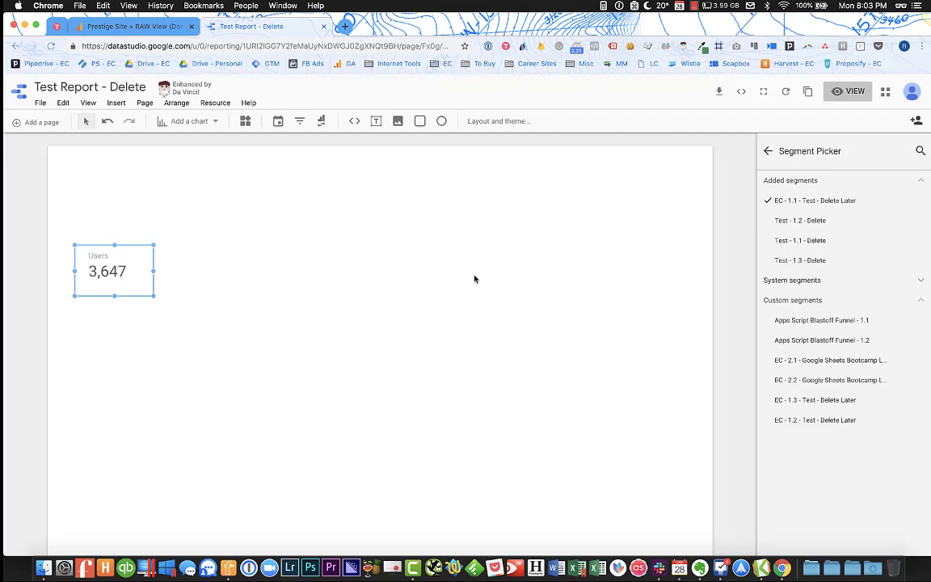
{"action": "left_click", "coordinate": [693, 137]}
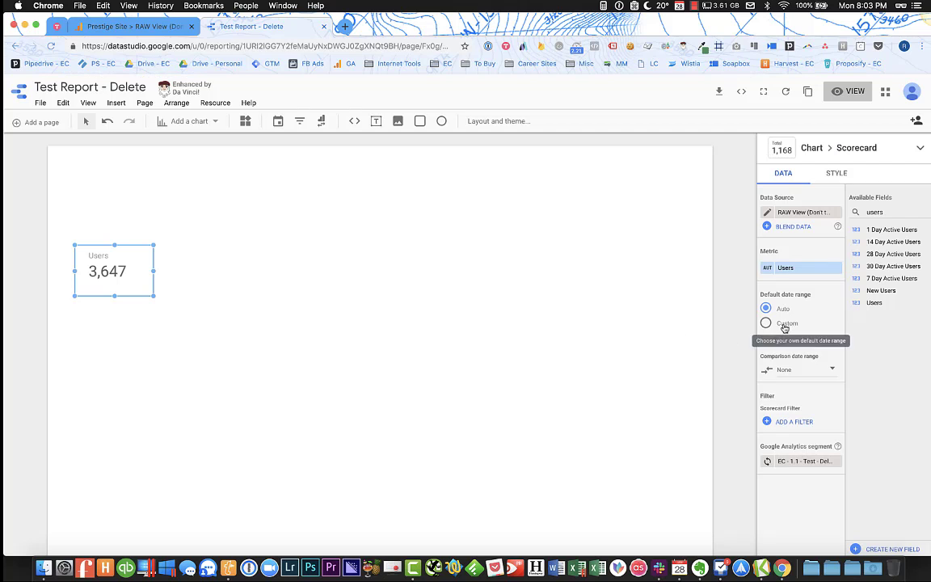
- Duplicate the Users scorecard and place the copy to its right
{"action": "left_click", "coordinate": [798, 372]}
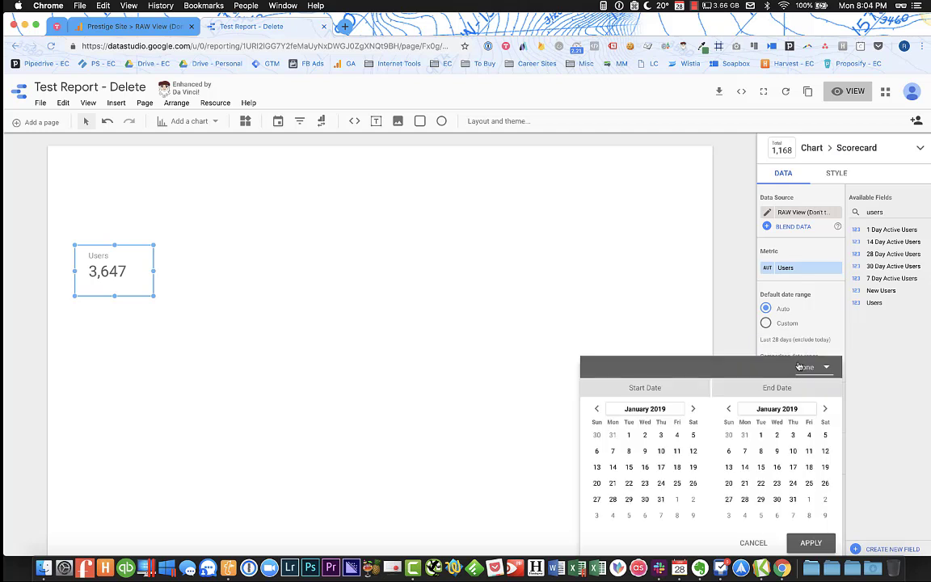
{"action": "left_click", "coordinate": [740, 279]}
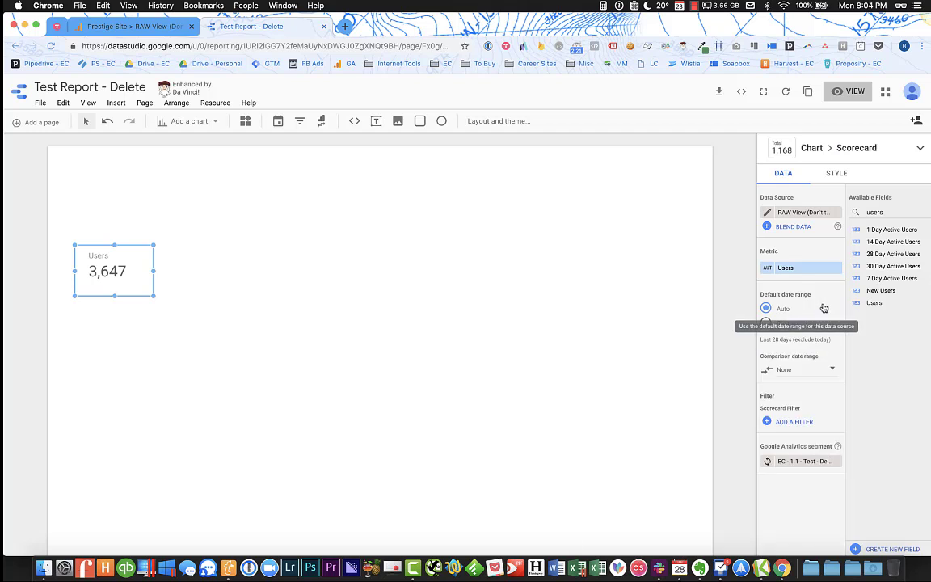
{"action": "left_click", "coordinate": [577, 283]}
{"action": "left_click", "coordinate": [143, 260]}
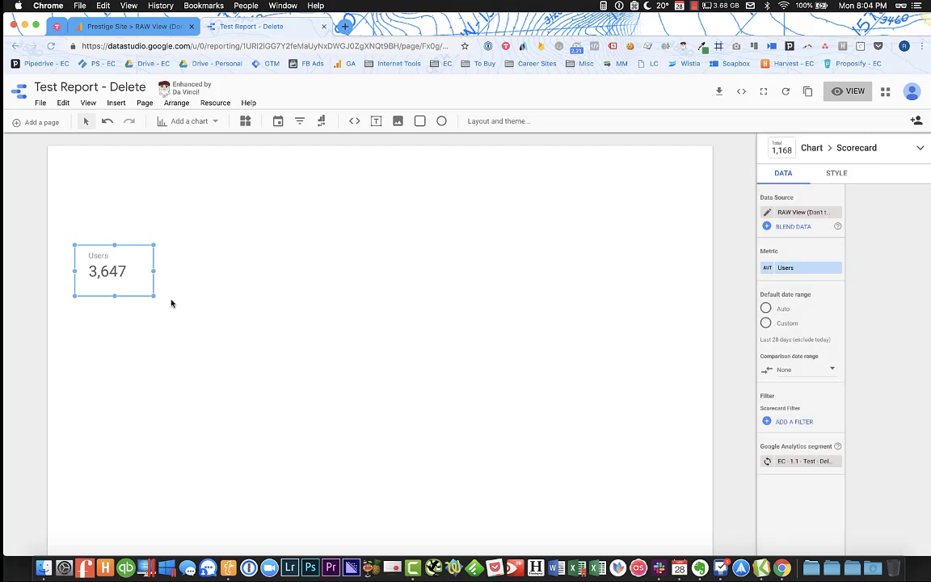
{"action": "key", "text": "super+v"}
{"action": "left_click_drag", "start_coordinate": [129, 279], "coordinate": [349, 266]}
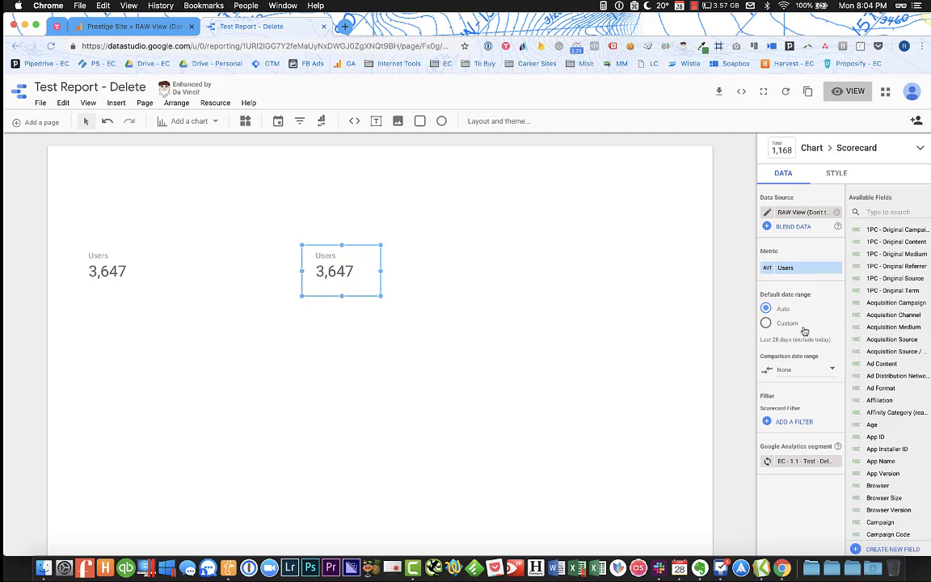
- Apply the EC - 1.2 - Test - Delete Later segment to the second scorecard (1,251)
{"action": "left_click", "coordinate": [794, 461]}
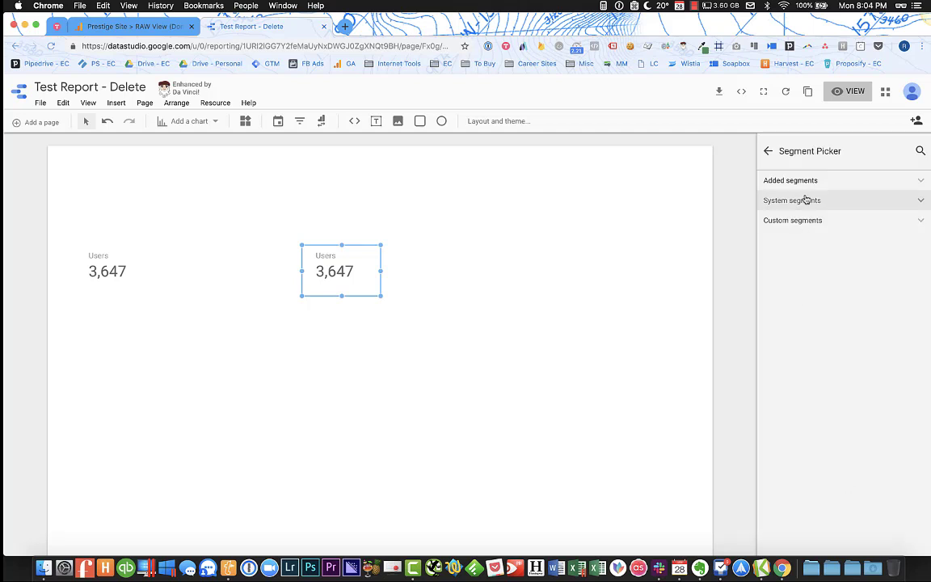
{"action": "left_click", "coordinate": [800, 220]}
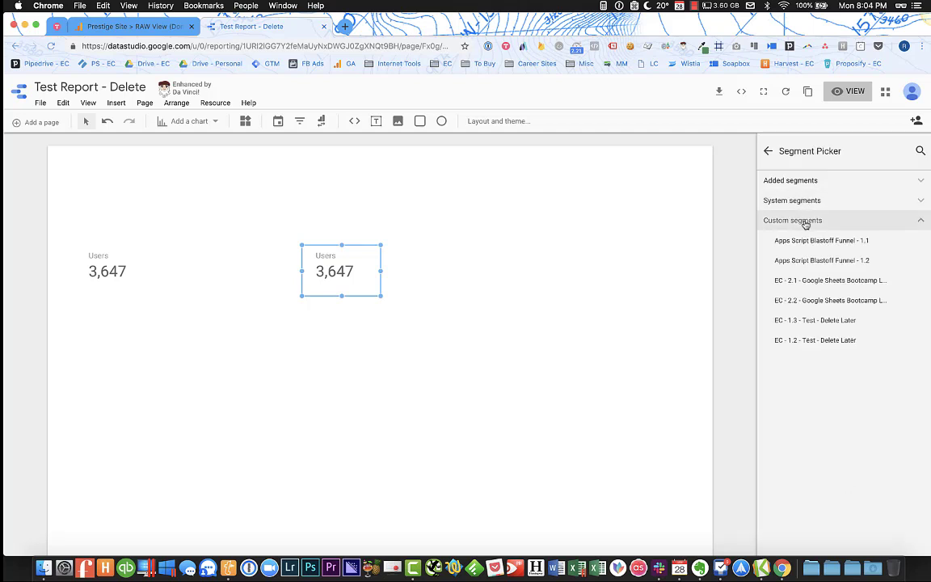
{"action": "left_click", "coordinate": [800, 340]}
{"action": "left_click", "coordinate": [592, 370]}
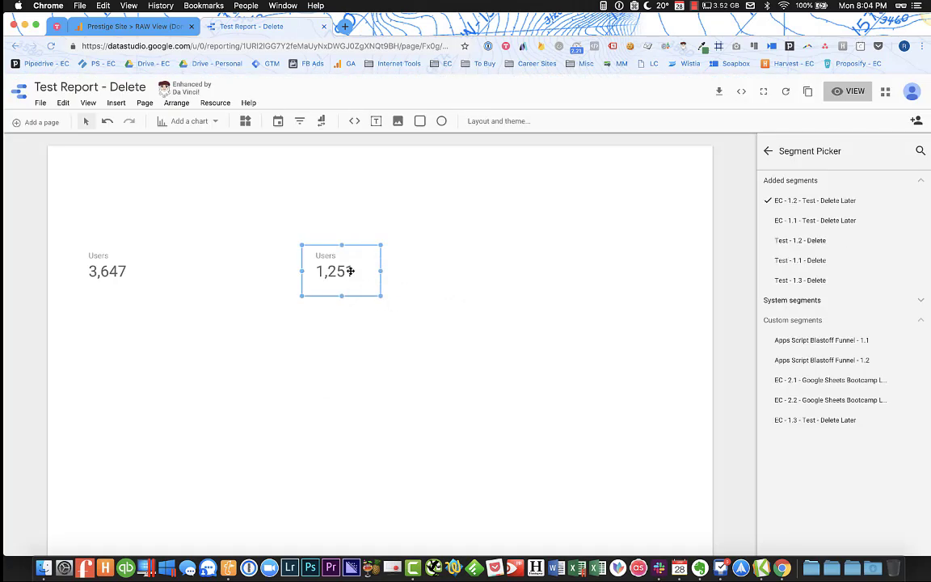
- Copy that scorecard to the right and apply the EC - 1.3 - Test - Delete Later segment (6)
{"action": "left_click_drag", "start_coordinate": [350, 271], "coordinate": [643, 265]}
{"action": "left_click", "coordinate": [802, 463]}
{"action": "left_click", "coordinate": [801, 227]}
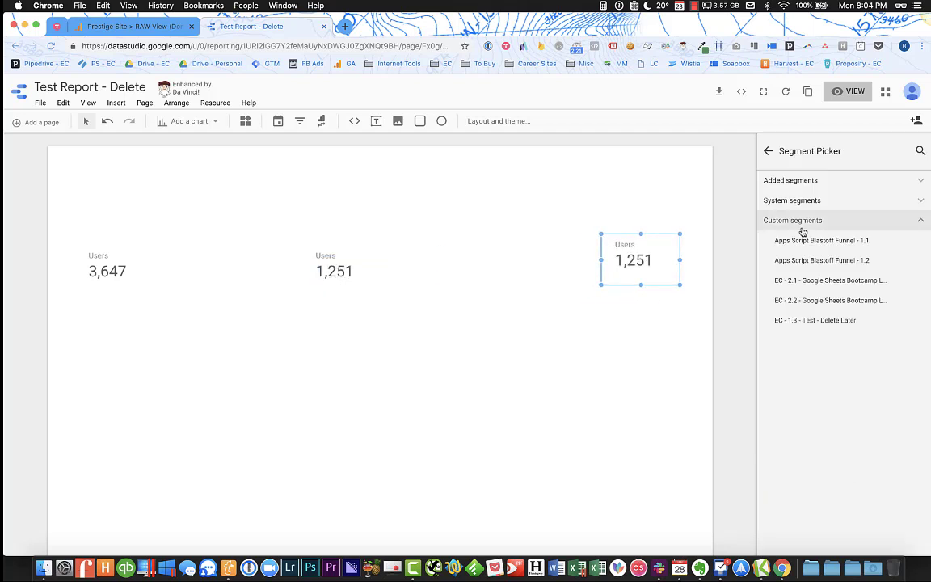
{"action": "left_click", "coordinate": [811, 322]}
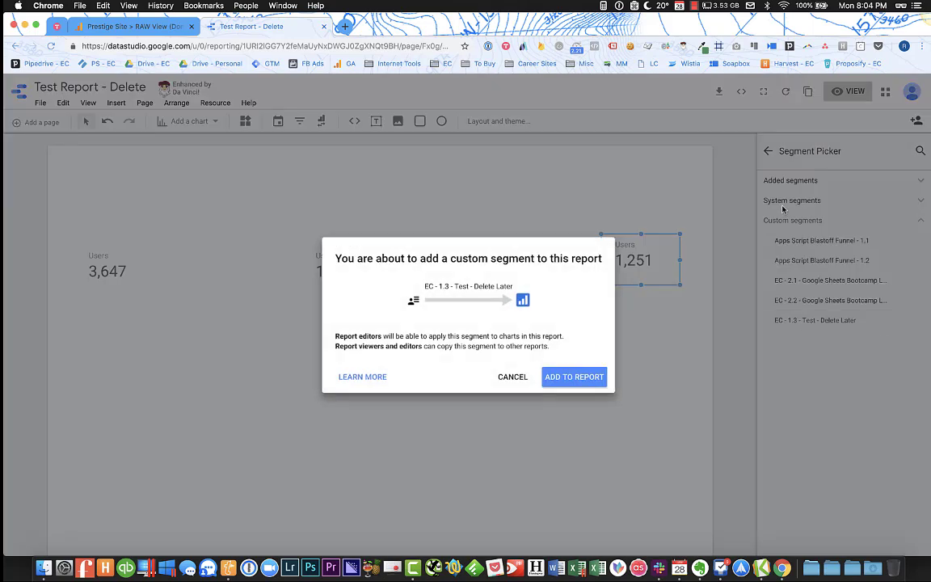
{"action": "left_click", "coordinate": [575, 377]}
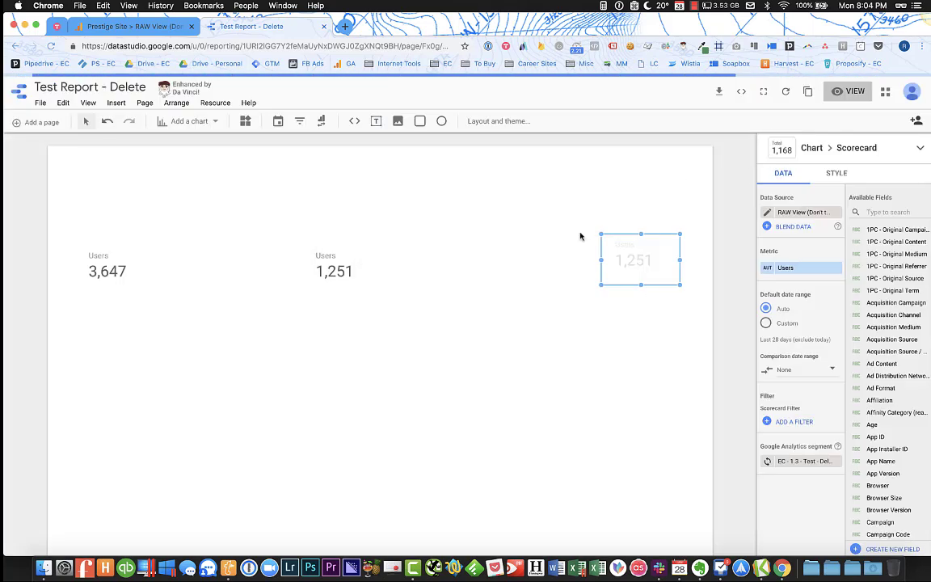
- Align the three scorecards, then select the 3,647 and 1,251 scorecards together
{"action": "left_click_drag", "start_coordinate": [322, 270], "coordinate": [363, 266]}
{"action": "left_click_drag", "start_coordinate": [624, 258], "coordinate": [629, 268]}
{"action": "left_click", "coordinate": [405, 291]}
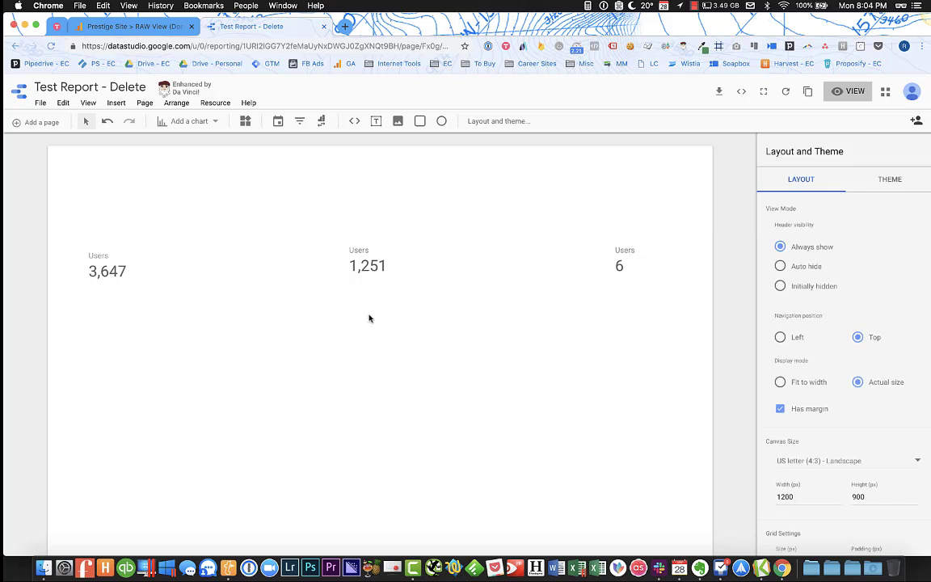
{"action": "left_click_drag", "start_coordinate": [372, 317], "coordinate": [113, 251]}
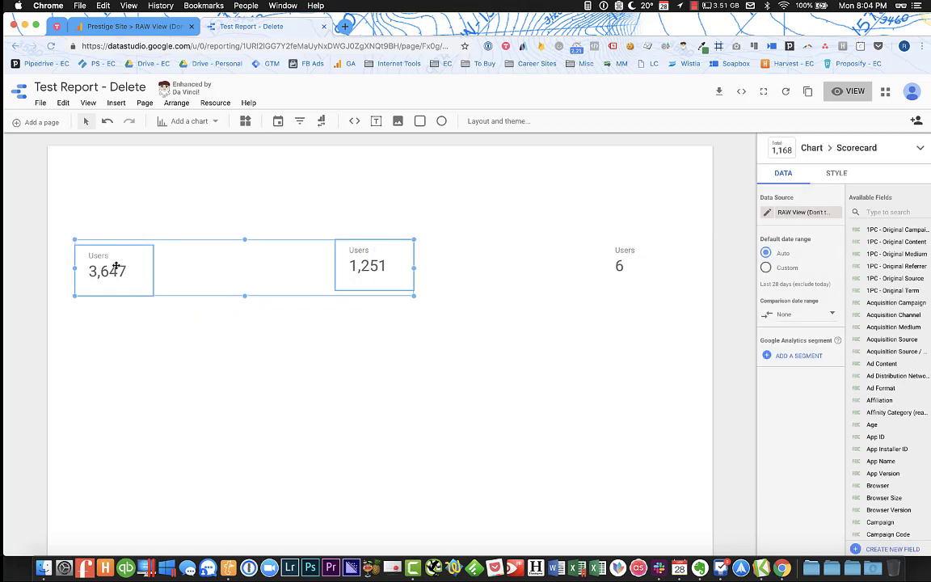
{"action": "right_click", "coordinate": [116, 266]}
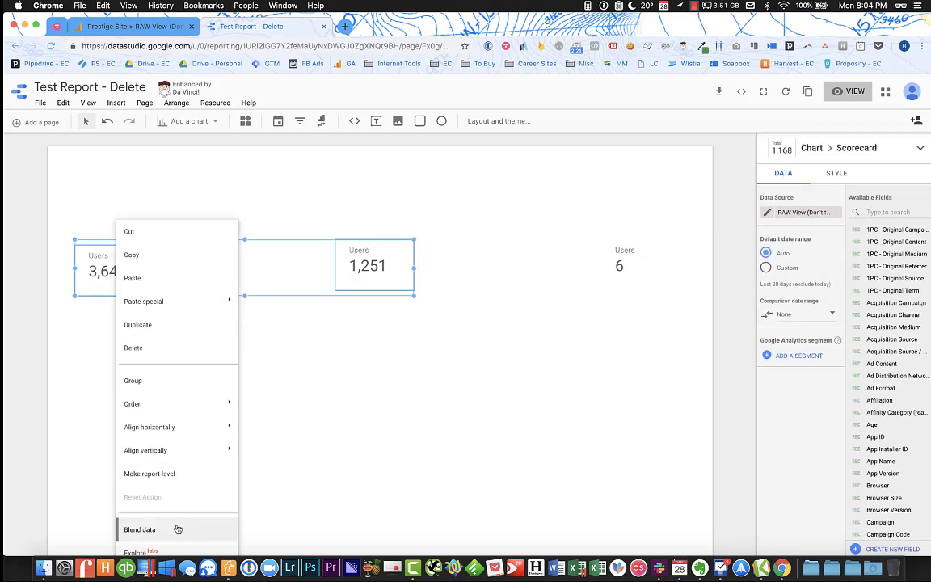
{"action": "key", "text": "Return"}
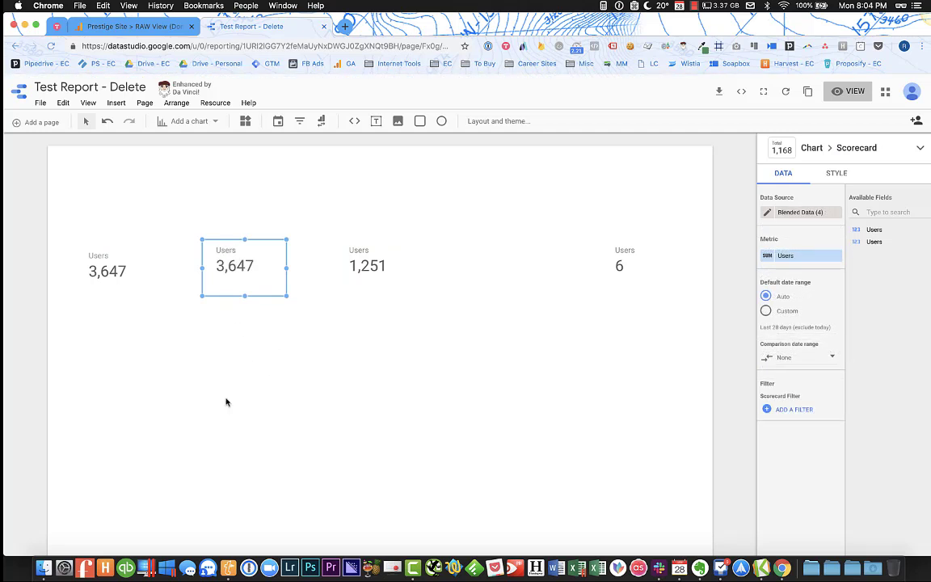
{"action": "key", "text": "shift+Left"}
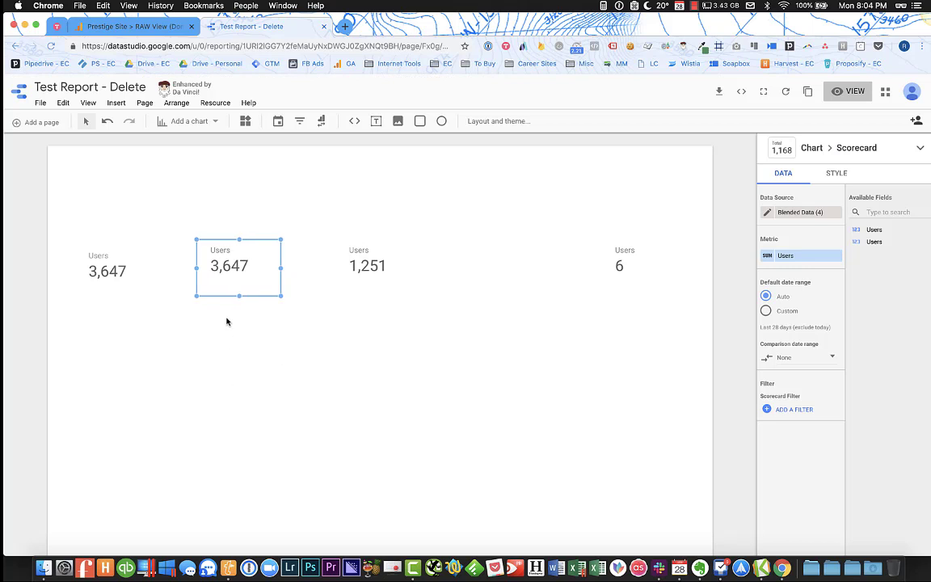
{"action": "key", "text": "Delete"}
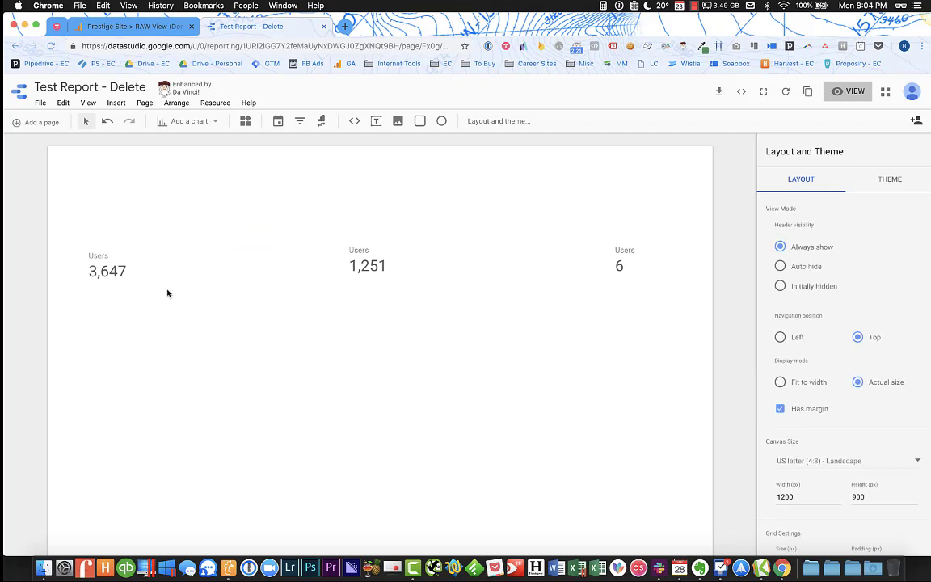
- Rename the Users metric on the 3,647, 1,251 and 6 scorecards to Homepage - 1.1, SRP Page - 1.2 and VDP - 1.3
{"action": "left_click", "coordinate": [111, 270]}
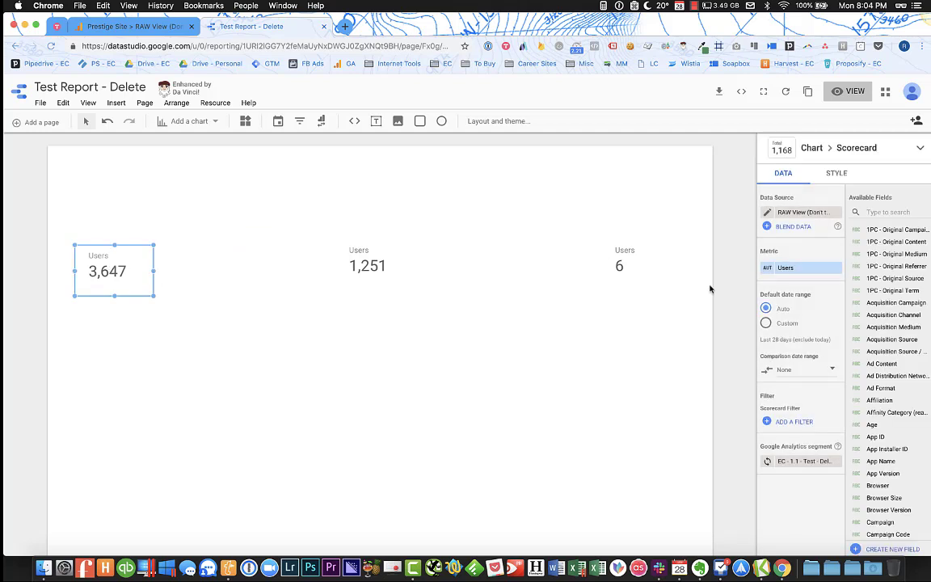
{"action": "left_click", "coordinate": [767, 275]}
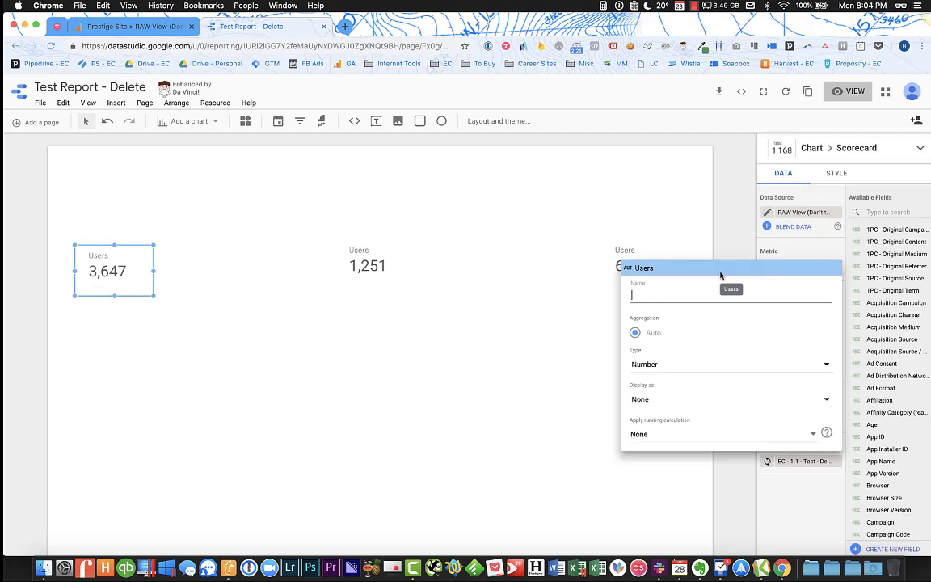
{"action": "type", "text": "Homepage - 1.1"}
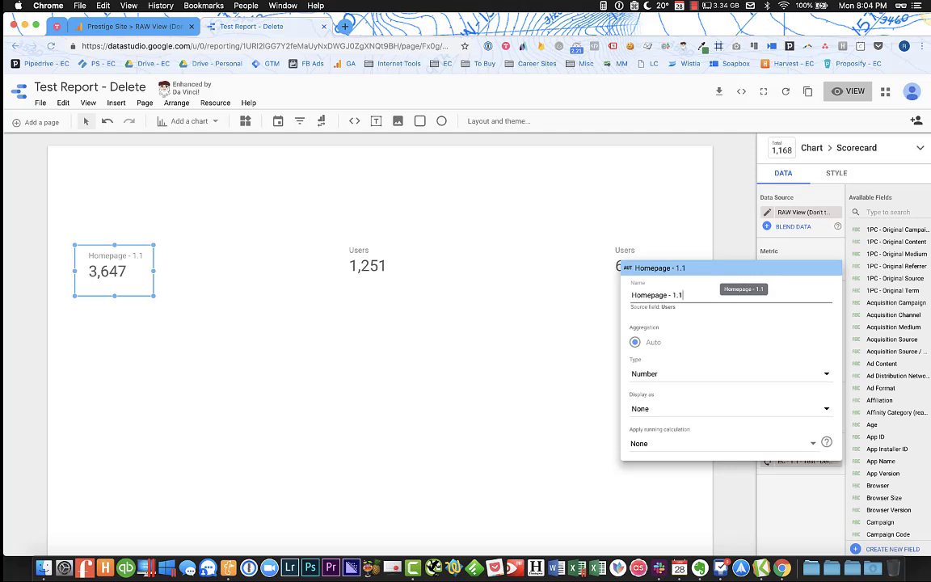
{"action": "left_click", "coordinate": [424, 337]}
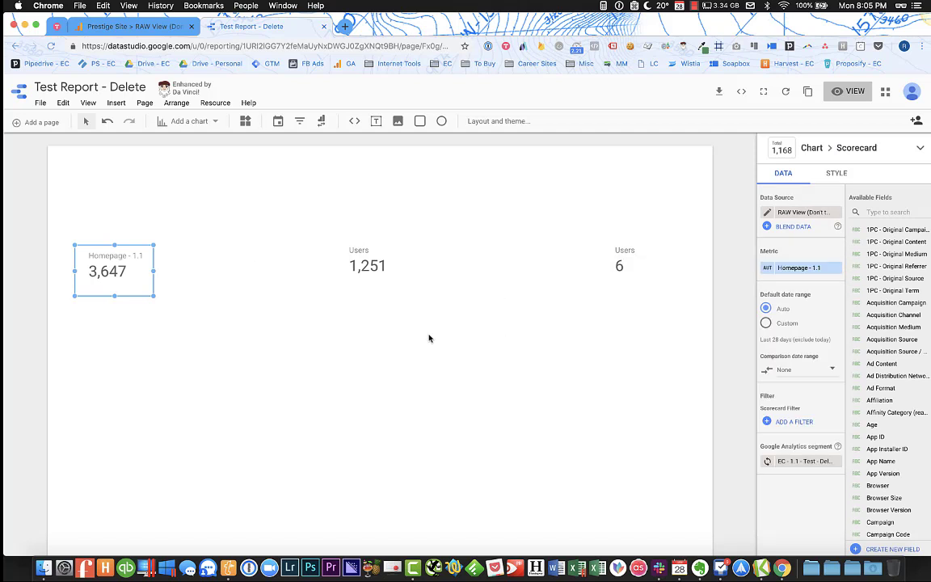
{"action": "left_click", "coordinate": [376, 258]}
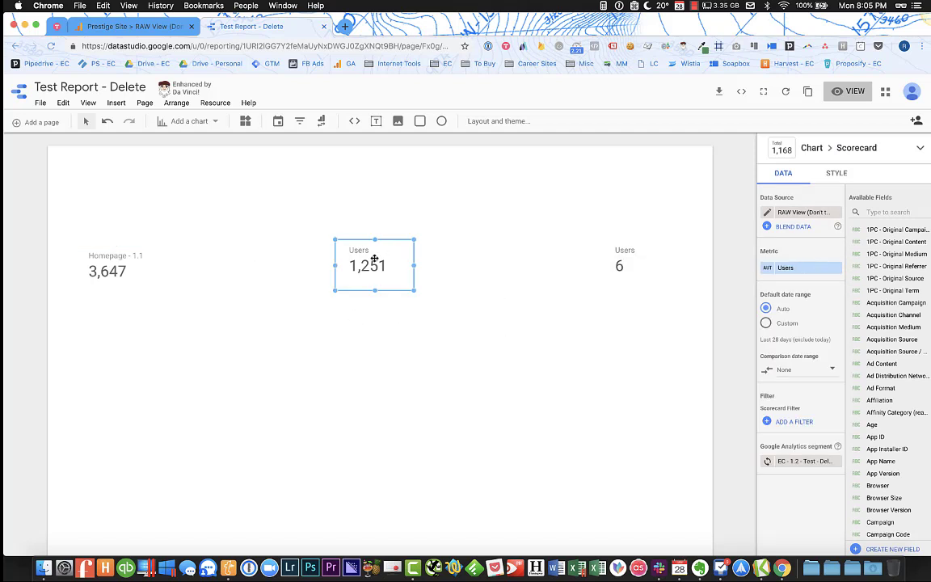
{"action": "left_click", "coordinate": [768, 269]}
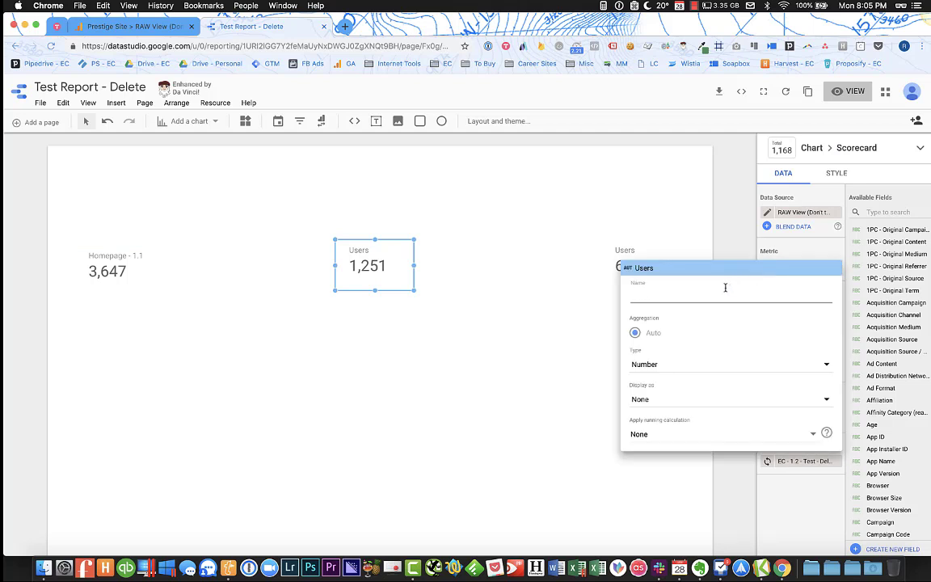
{"action": "type", "text": "SRP Page - "}
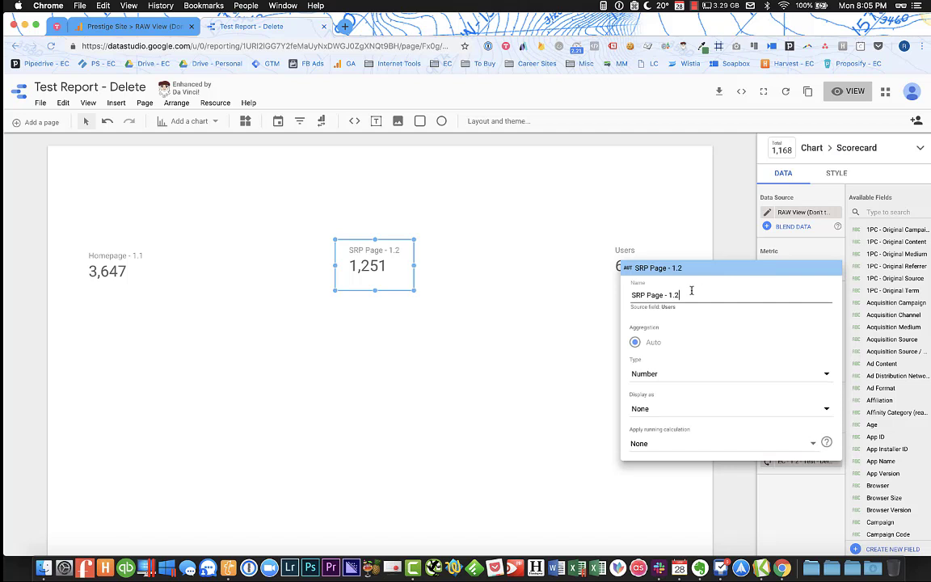
{"action": "type", "text": "1.2"}
{"action": "left_click", "coordinate": [506, 321]}
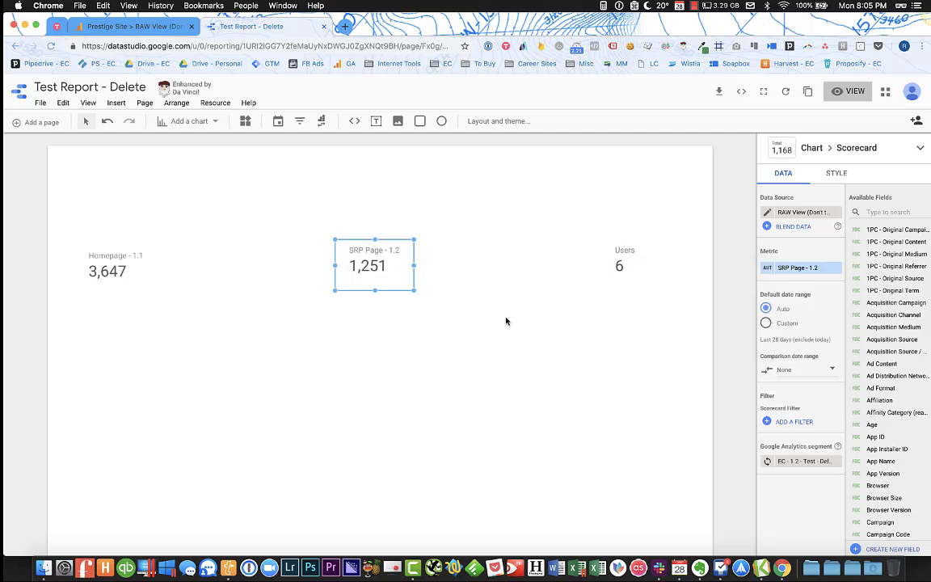
{"action": "left_click", "coordinate": [621, 269]}
{"action": "left_click", "coordinate": [768, 268]}
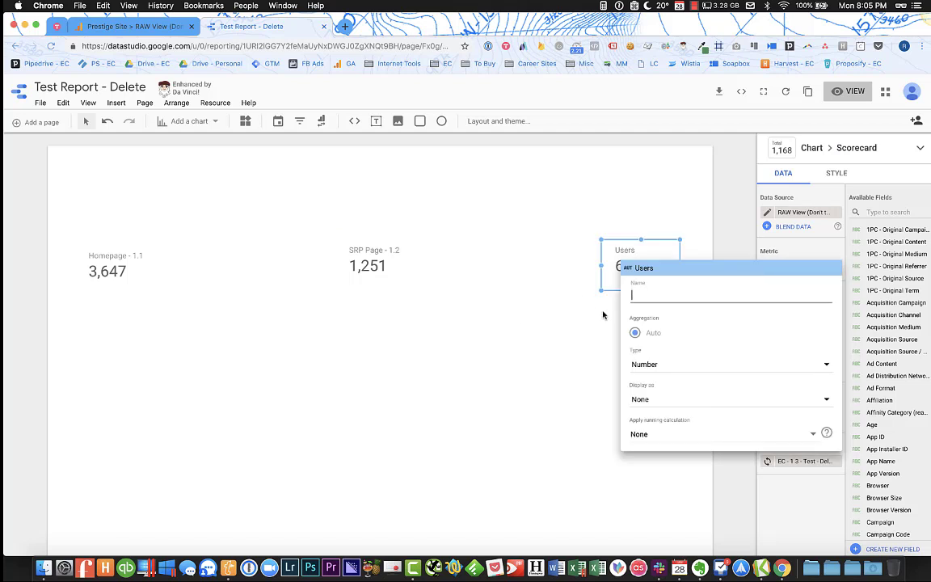
{"action": "type", "text": "VDP - 1.3"}
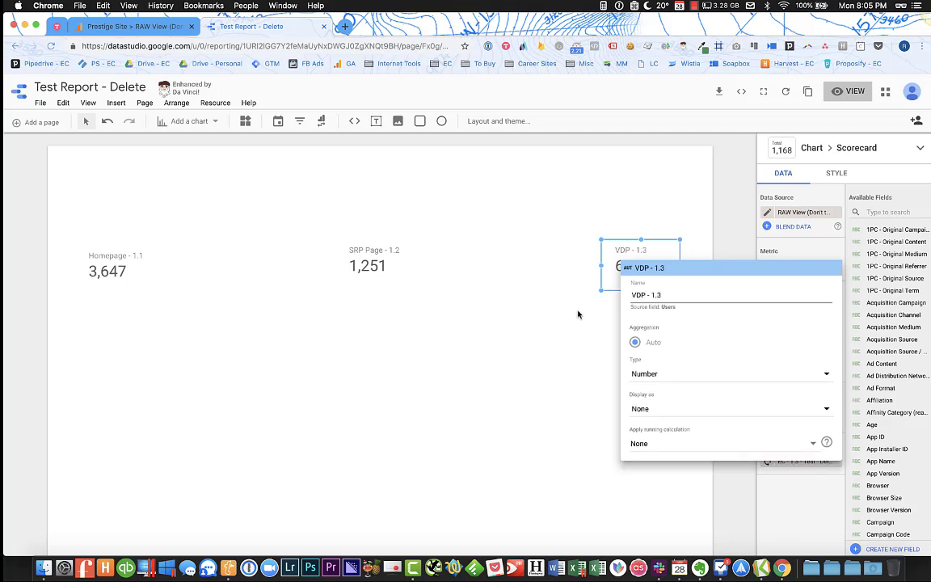
{"action": "left_click", "coordinate": [494, 328]}
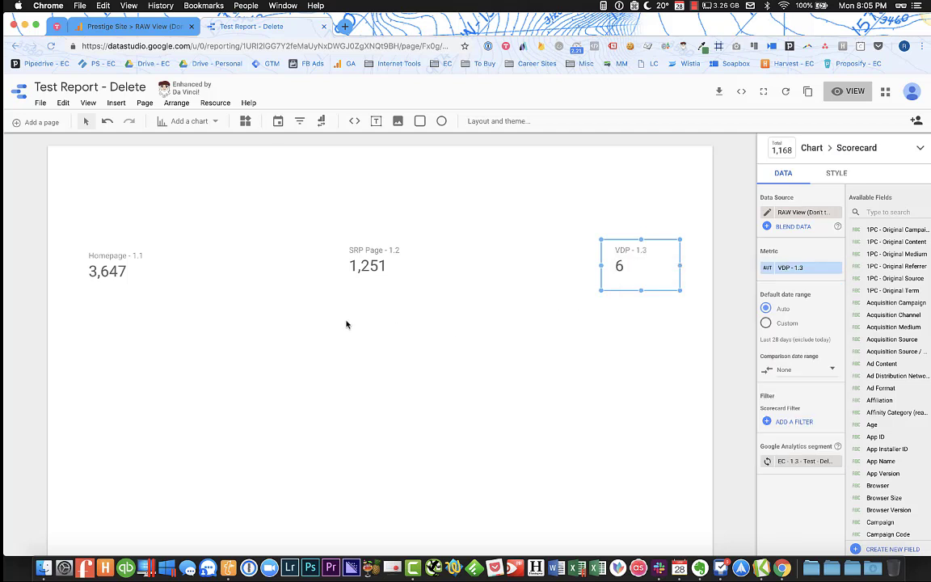
- Blend the Homepage and SRP Page scorecards' data into one scorecard
{"action": "left_click_drag", "start_coordinate": [399, 338], "coordinate": [109, 262]}
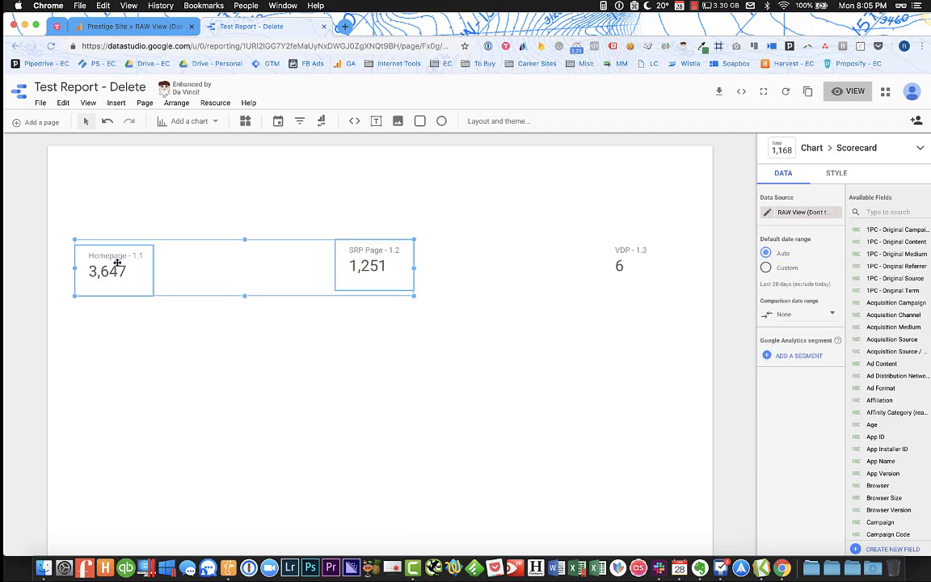
{"action": "right_click", "coordinate": [117, 263]}
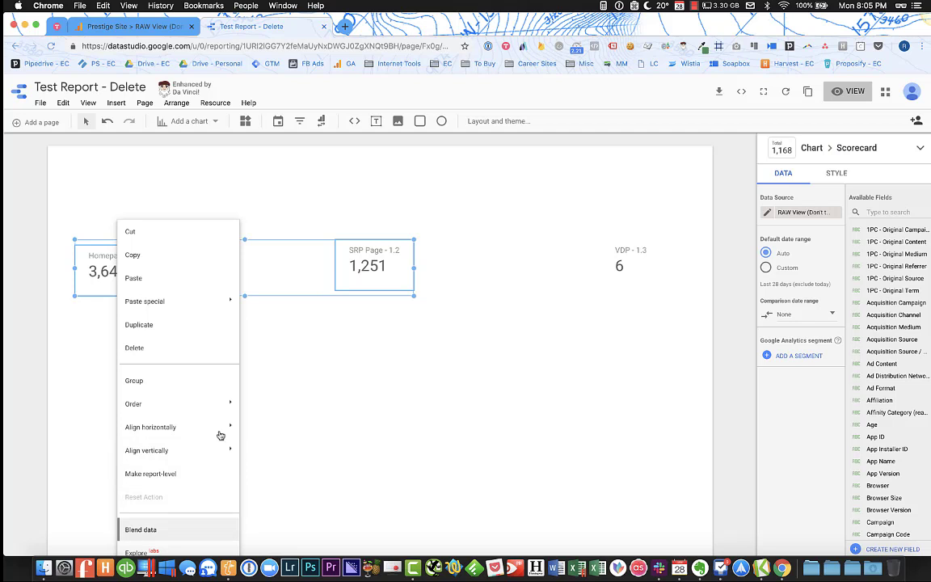
{"action": "left_click", "coordinate": [141, 530]}
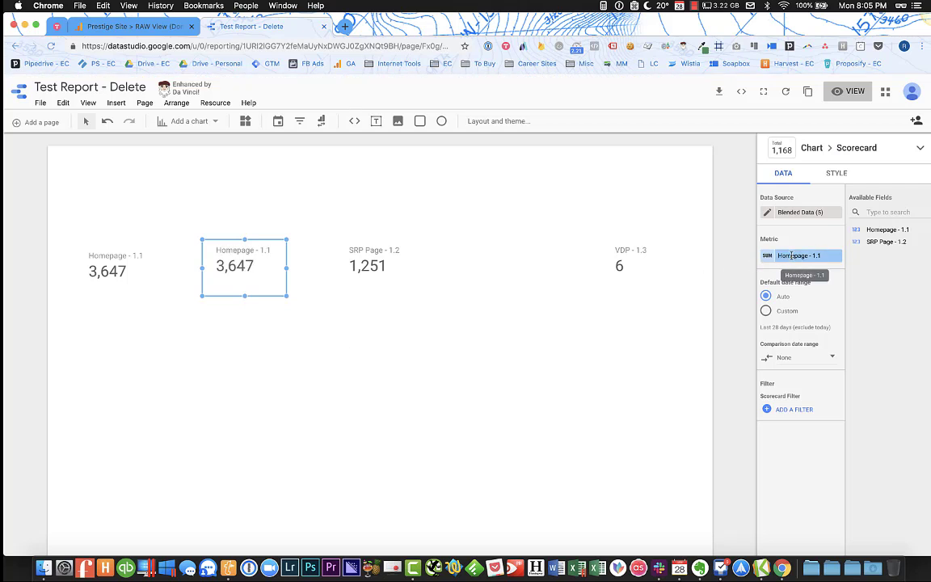
- Create a new calculated field named 'Step 1 Conversion Rate' for the blended scorecard
{"action": "left_click", "coordinate": [792, 257]}
{"action": "left_click", "coordinate": [769, 381]}
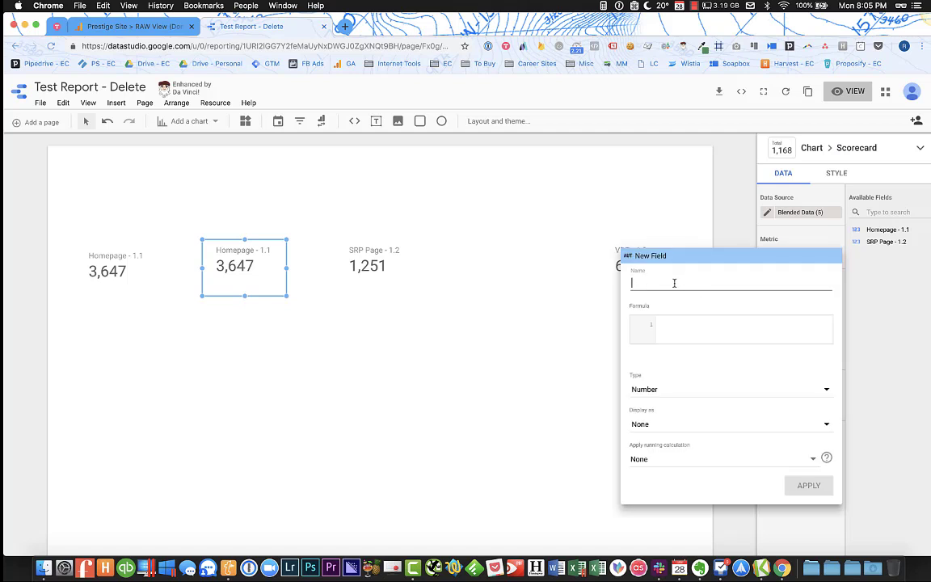
{"action": "type", "text": "TEp"}
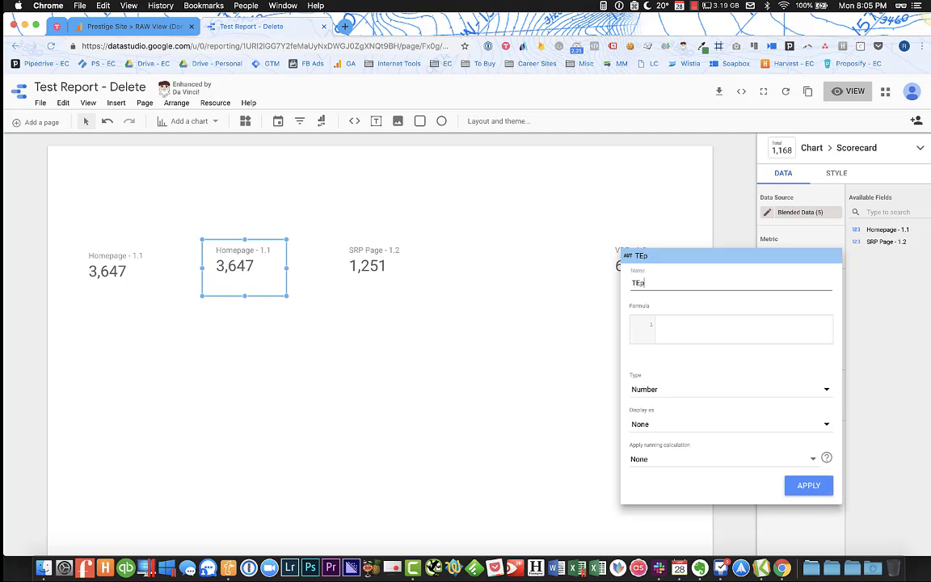
{"action": "key", "text": "BackSpace"}
{"action": "key", "text": "BackSpace"}
{"action": "type", "text": "STEp"}
{"action": "key", "text": "BackSpace"}
{"action": "key", "text": "BackSpace"}
{"action": "type", "text": "tep 1 Conversion Rate"}
- Define it as SRP Page - 1.2 / Homepage - 1.1 in Percent format, showing 34.30%
{"action": "left_click", "coordinate": [729, 330]}
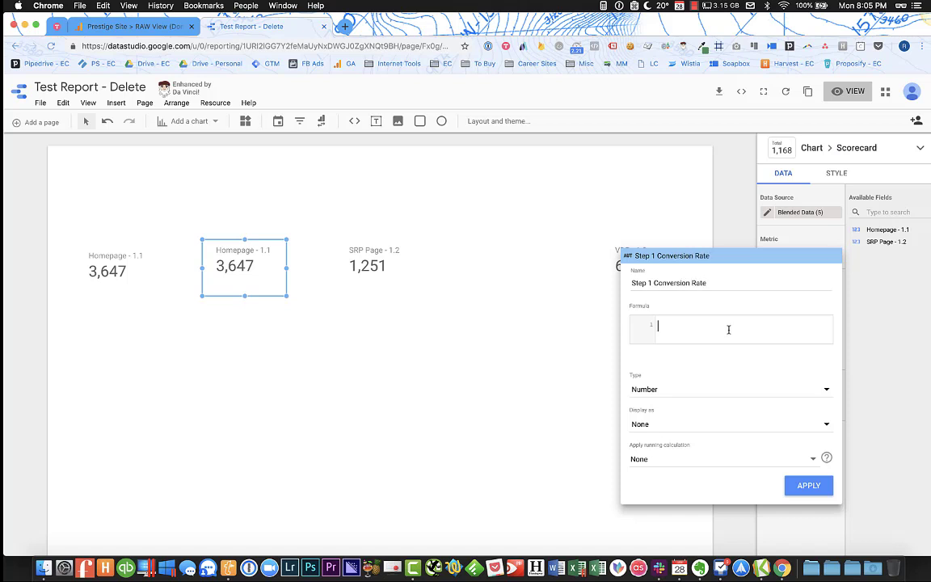
{"action": "type", "text": "sr"}
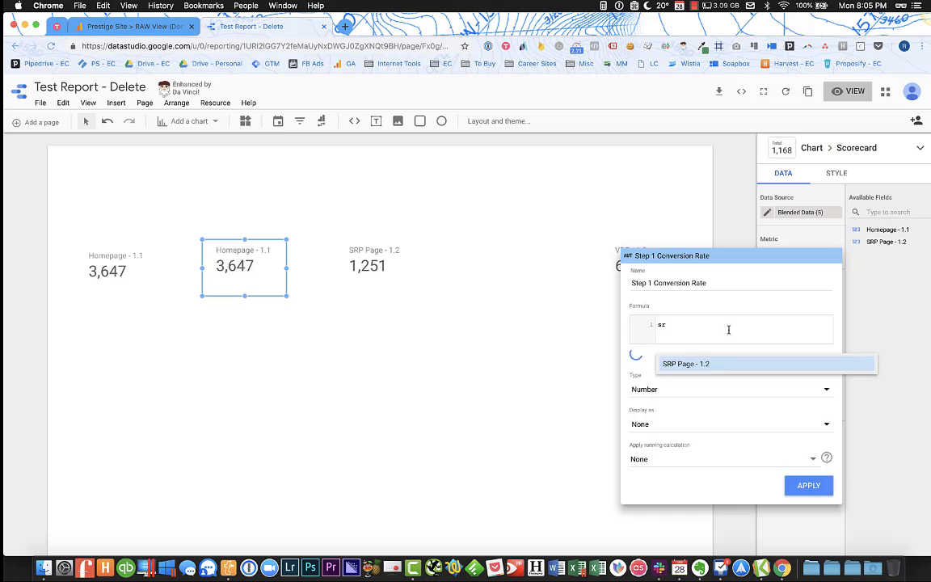
{"action": "left_click", "coordinate": [684, 364]}
{"action": "type", "text": "/"}
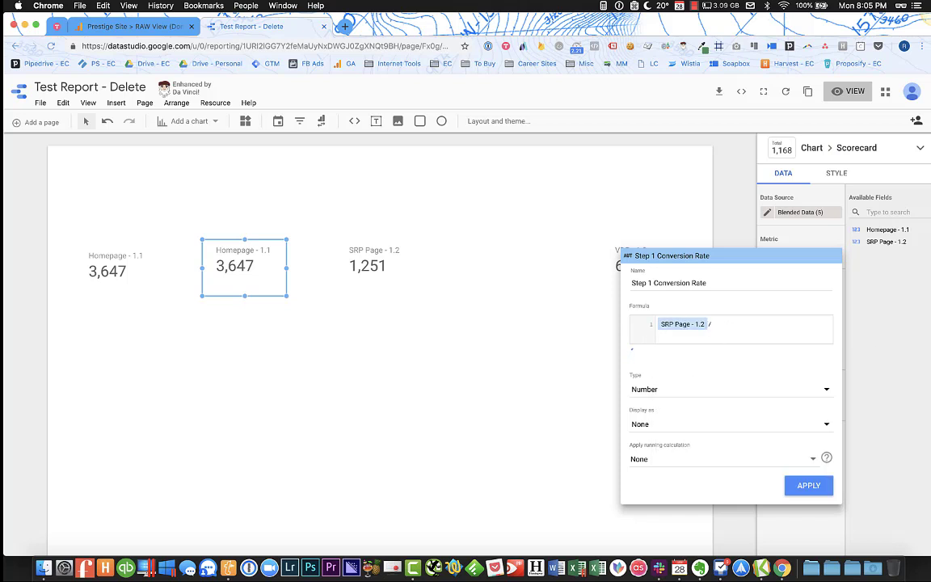
{"action": "type", "text": "home"}
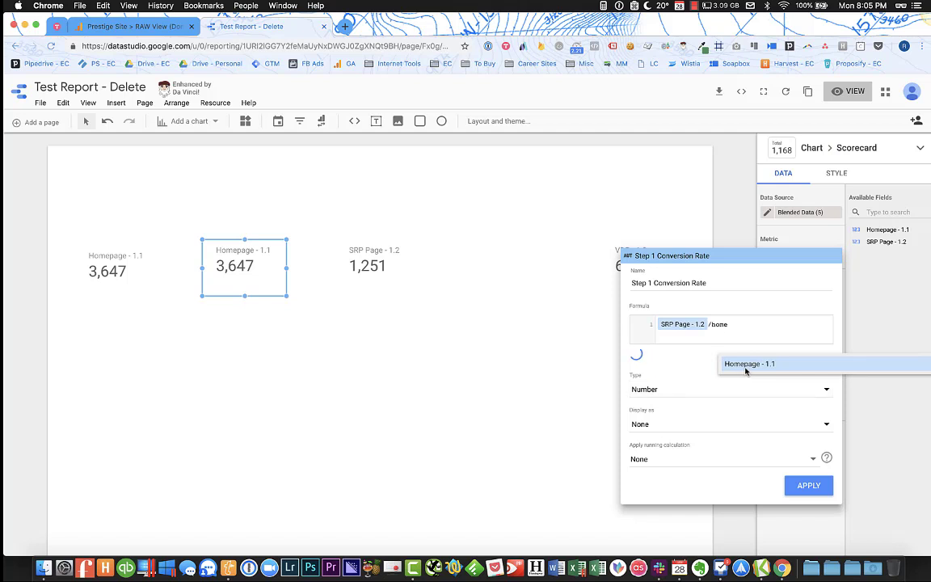
{"action": "left_click", "coordinate": [746, 365]}
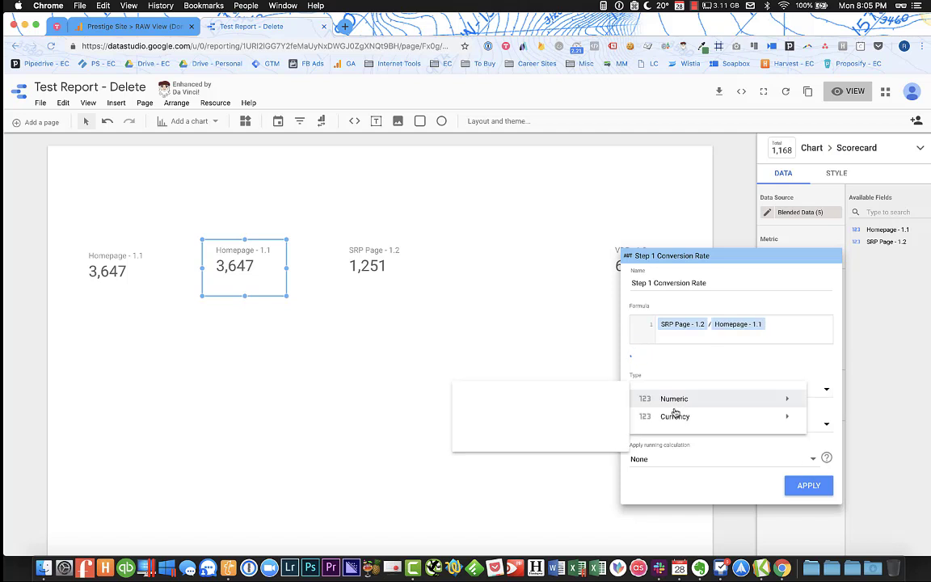
{"action": "left_click", "coordinate": [561, 414]}
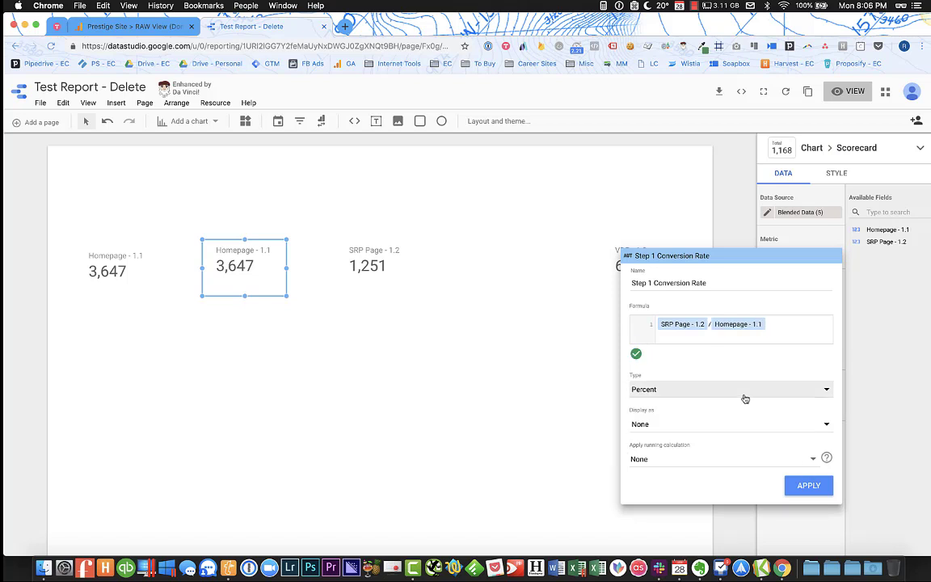
{"action": "left_click", "coordinate": [814, 485]}
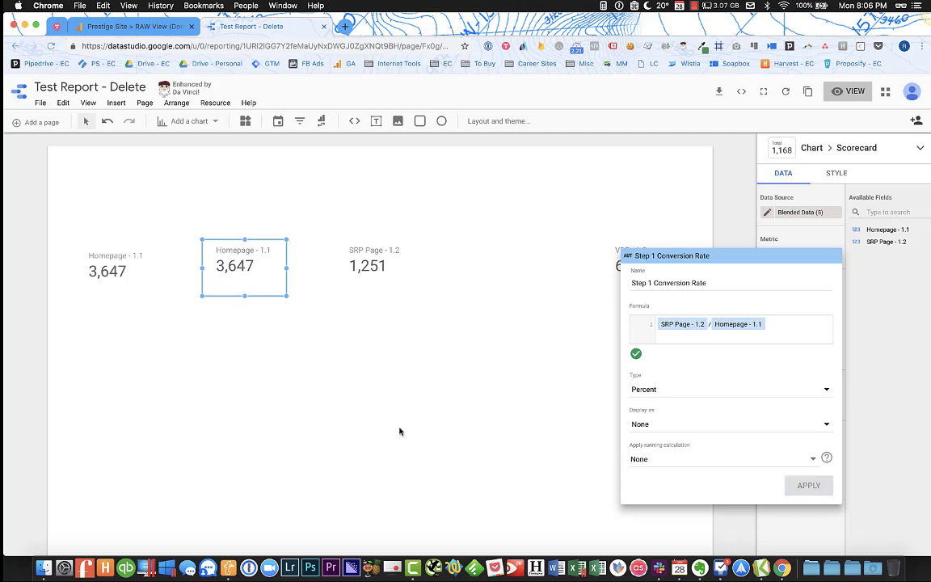
{"action": "left_click", "coordinate": [312, 385]}
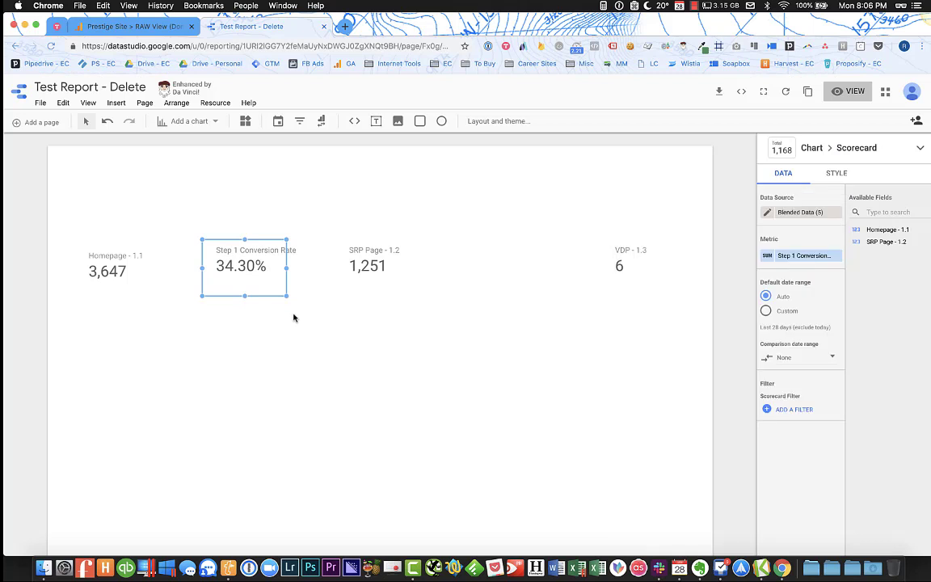
{"action": "left_click_drag", "start_coordinate": [249, 266], "coordinate": [511, 267]}
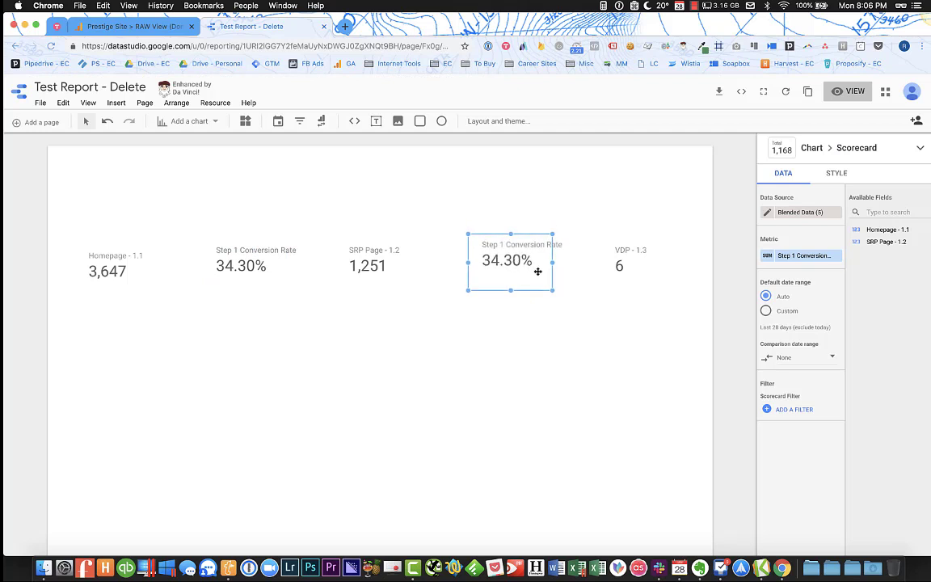
{"action": "left_click", "coordinate": [793, 257]}
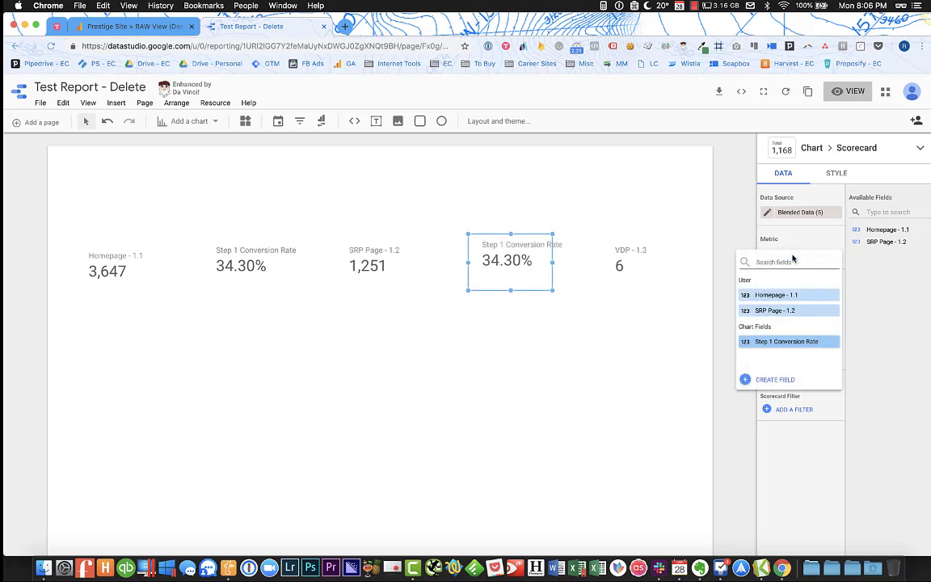
{"action": "left_click", "coordinate": [764, 380]}
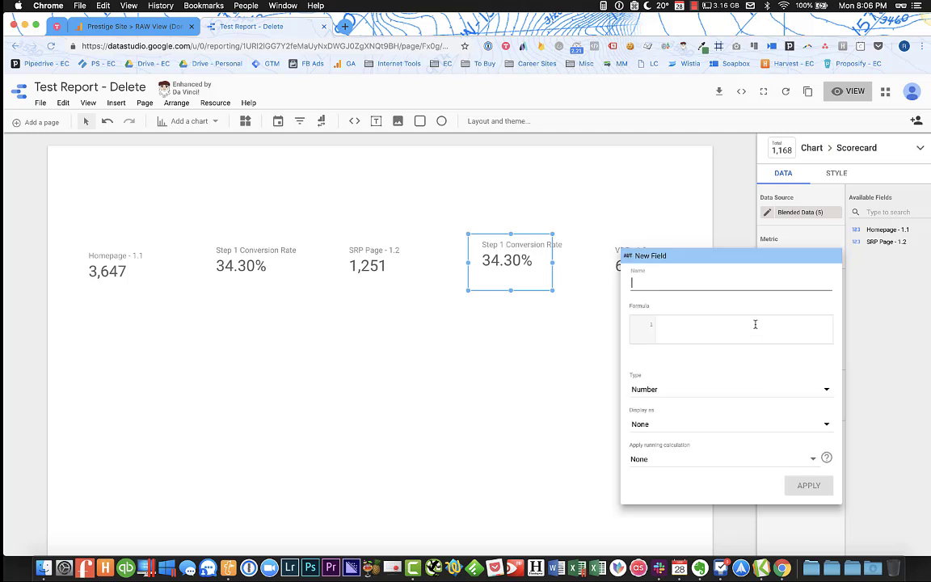
{"action": "type", "text": "Step 2 COneonversion Rate"}
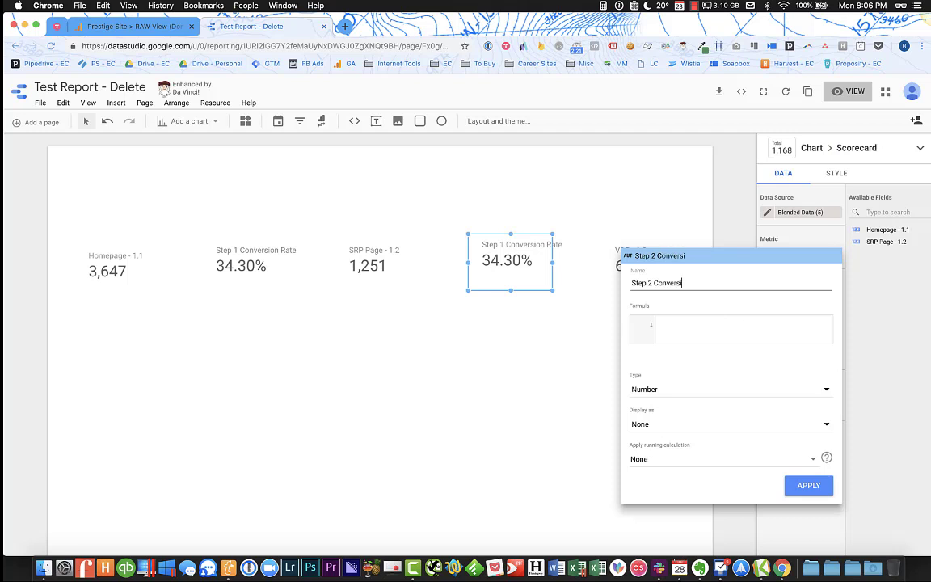
{"action": "left_click", "coordinate": [701, 329]}
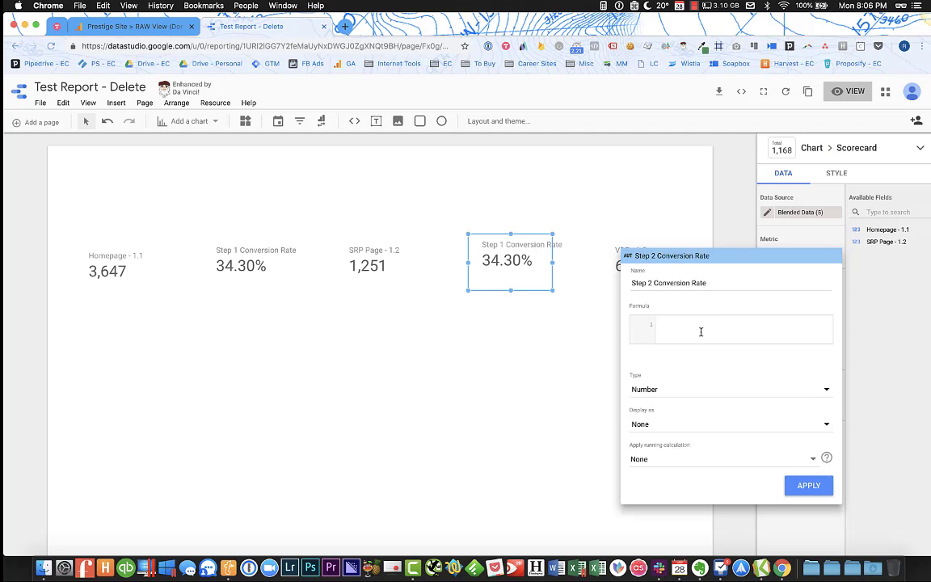
{"action": "type", "text": "vdp"}
{"action": "left_click", "coordinate": [486, 394]}
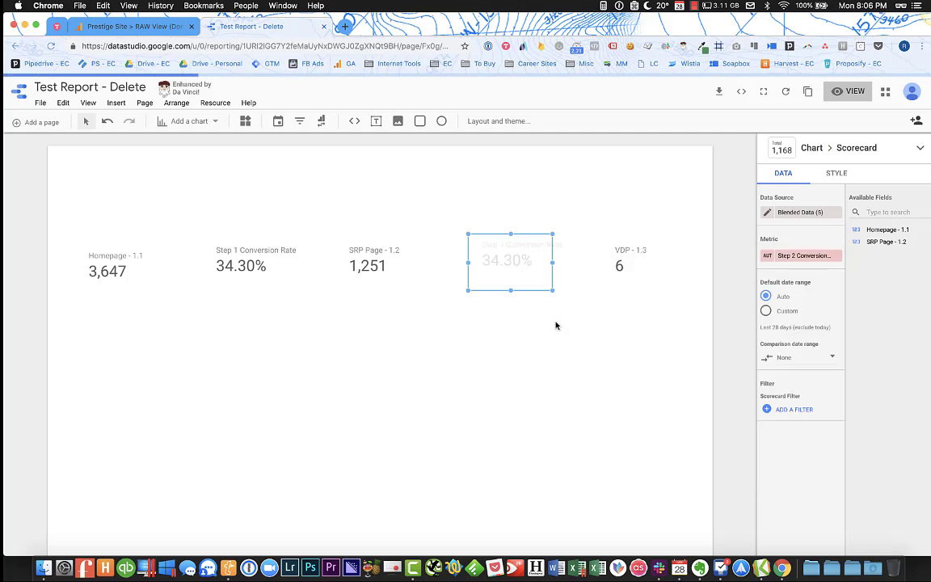
{"action": "left_click", "coordinate": [776, 257]}
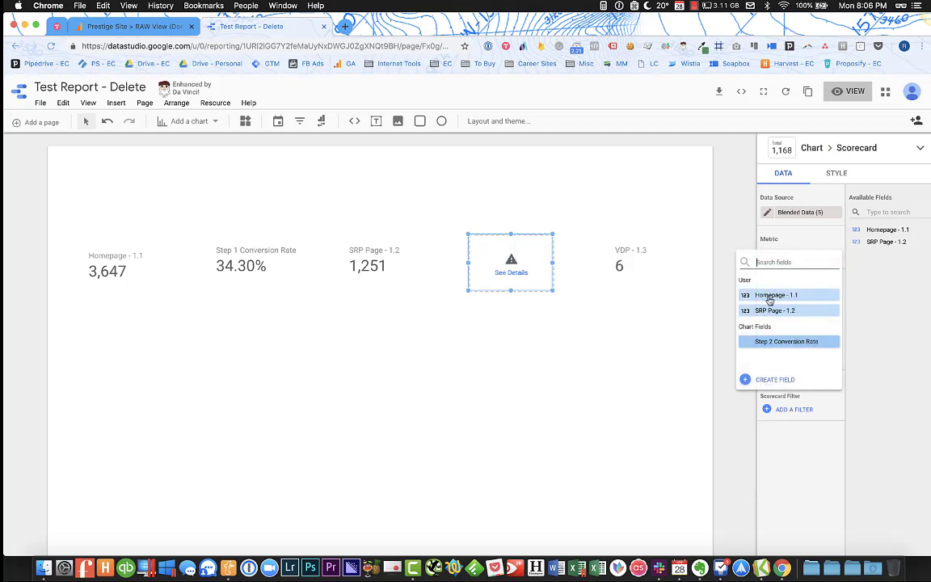
{"action": "left_click", "coordinate": [765, 379]}
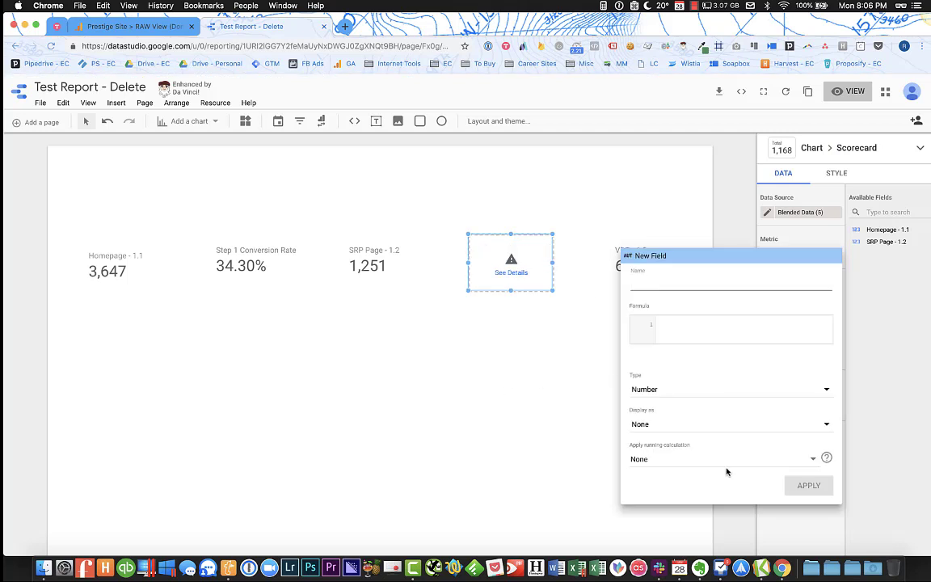
{"action": "left_click", "coordinate": [533, 277]}
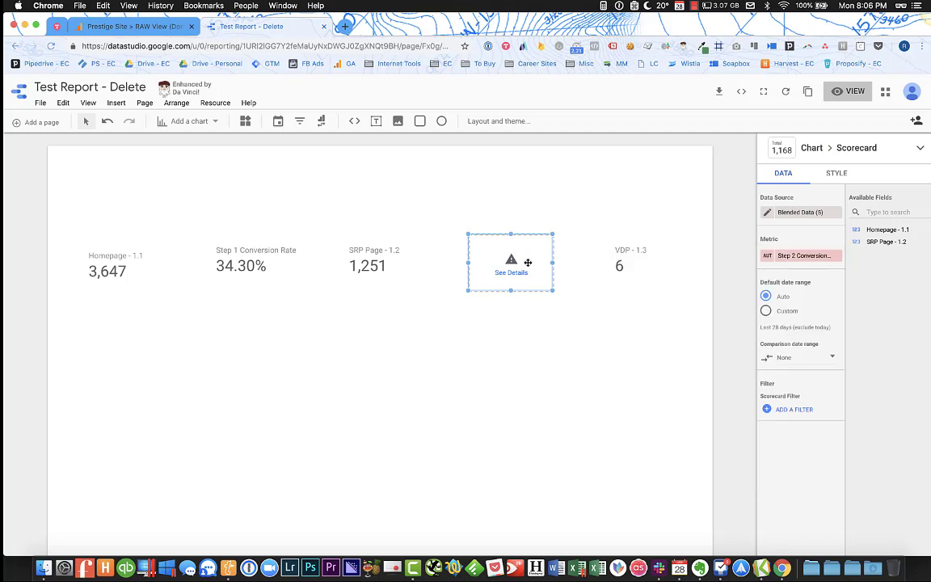
{"action": "key", "text": "Delete"}
{"action": "left_click_drag", "start_coordinate": [611, 290], "coordinate": [340, 248]}
- Blend the SRP and VDP scorecards and create a calculated field named 'Step 2 Conversion Rate'
{"action": "right_click", "coordinate": [380, 261]}
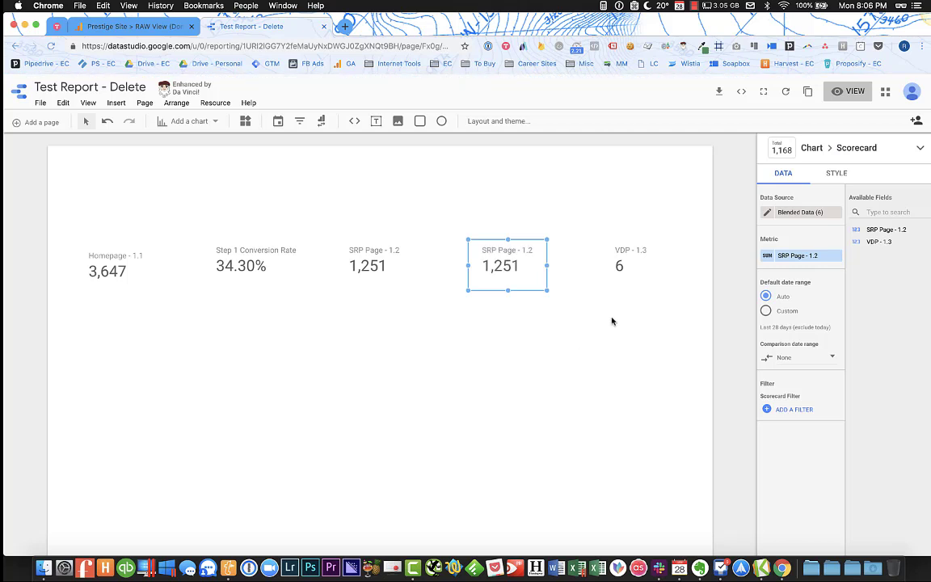
{"action": "left_click", "coordinate": [798, 255]}
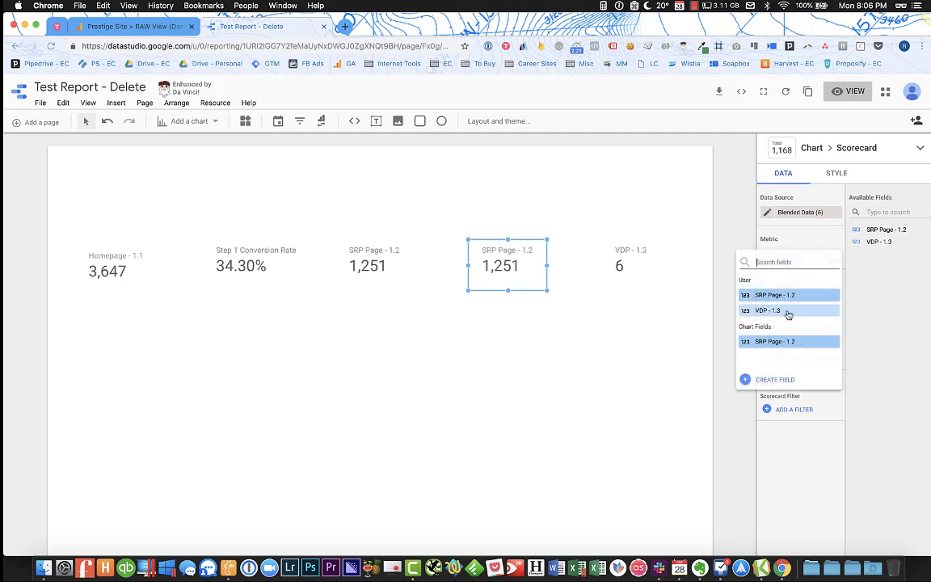
{"action": "left_click", "coordinate": [773, 380]}
{"action": "type", "text": "STep 2 Converion"}
{"action": "key", "text": "BackSpace"}
{"action": "key", "text": "BackSpace"}
{"action": "key", "text": "BackSpace"}
{"action": "type", "text": "sion Rate"}
- Define the field as VDP - 1.3 / SRP Page - 1.2, typed as Percent, and apply it
{"action": "left_click", "coordinate": [697, 340]}
{"action": "type", "text": "vdp"}
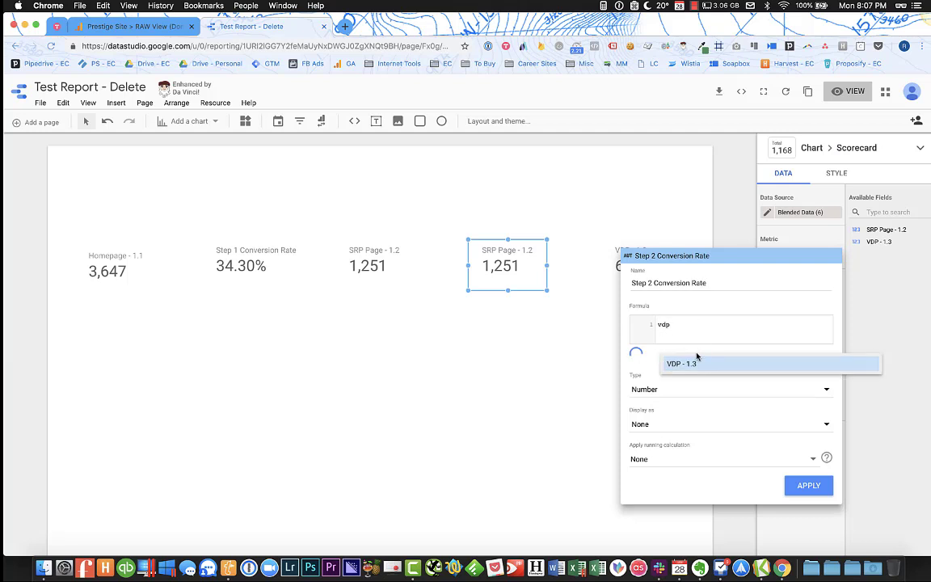
{"action": "left_click", "coordinate": [692, 366]}
{"action": "type", "text": "/"}
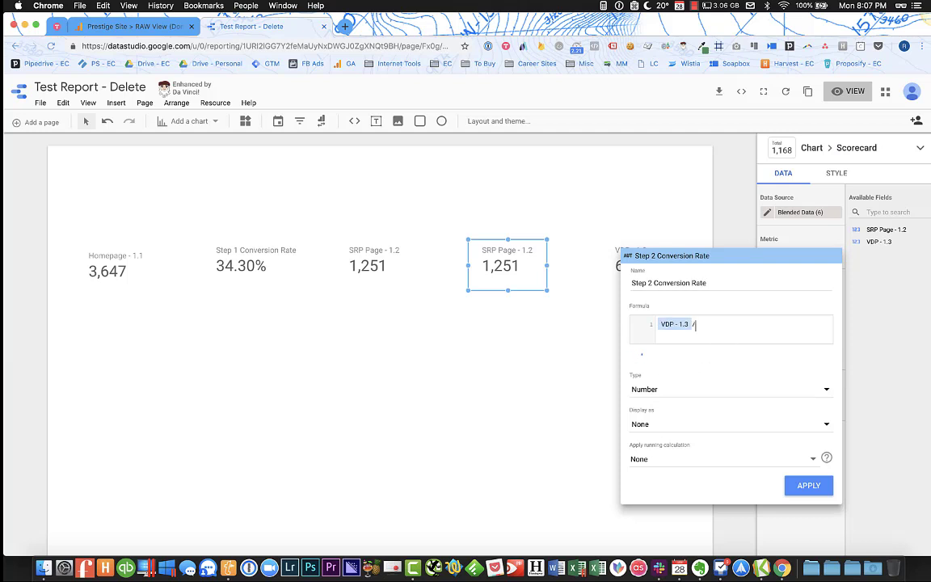
{"action": "type", "text": "sr"}
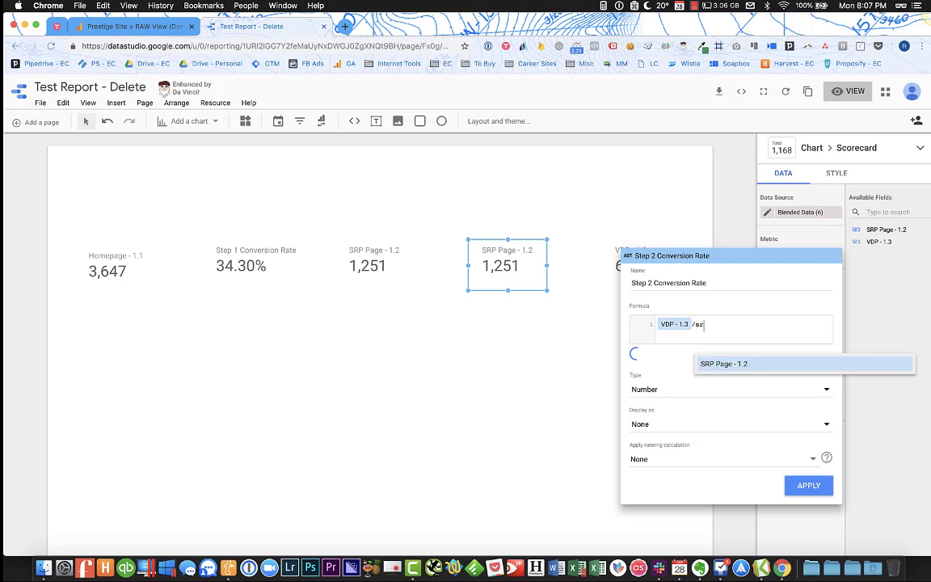
{"action": "left_click", "coordinate": [721, 364]}
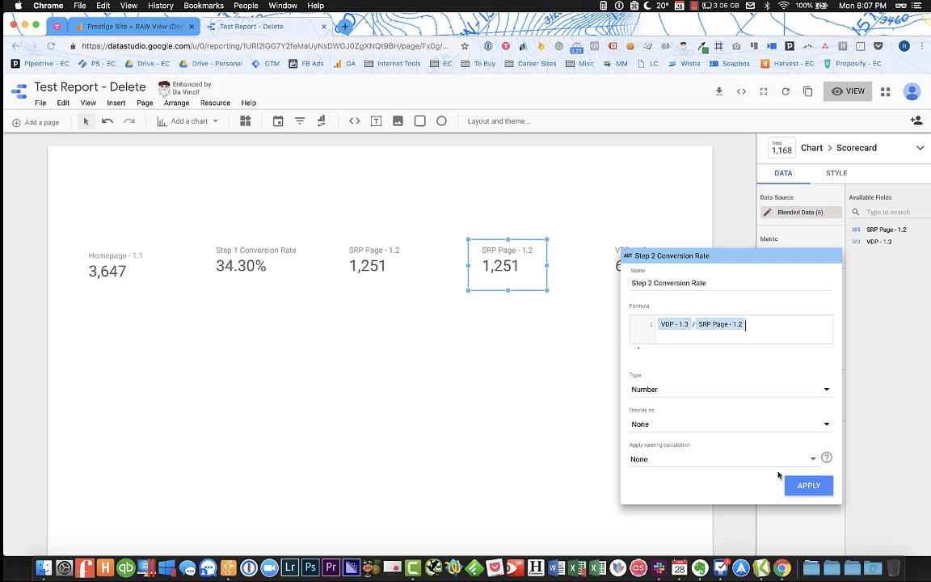
{"action": "left_click", "coordinate": [732, 392]}
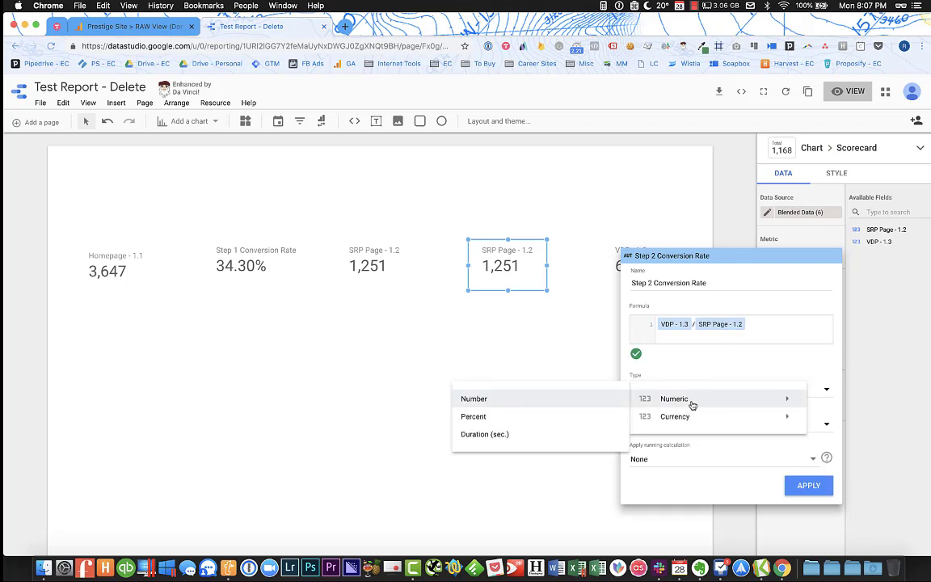
{"action": "left_click", "coordinate": [532, 419]}
{"action": "left_click", "coordinate": [802, 486]}
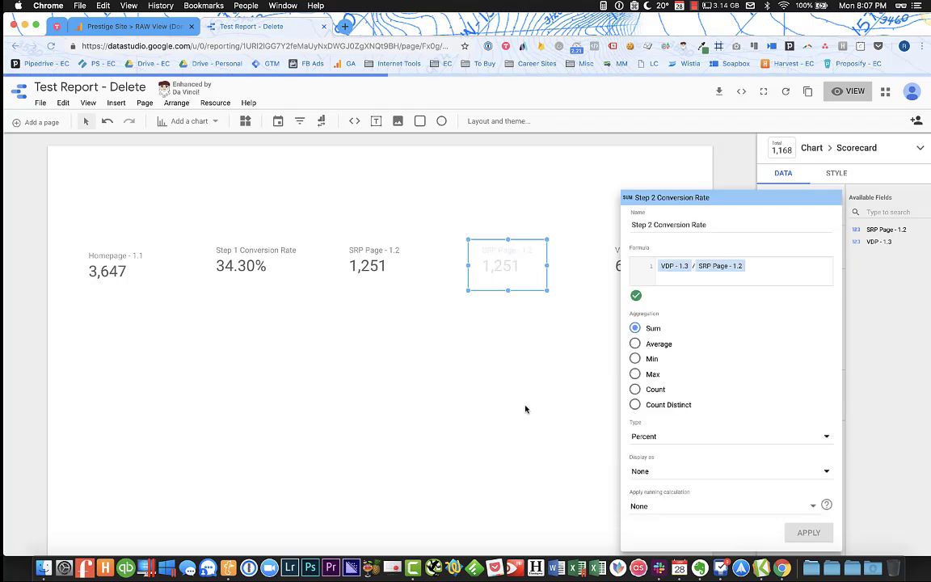